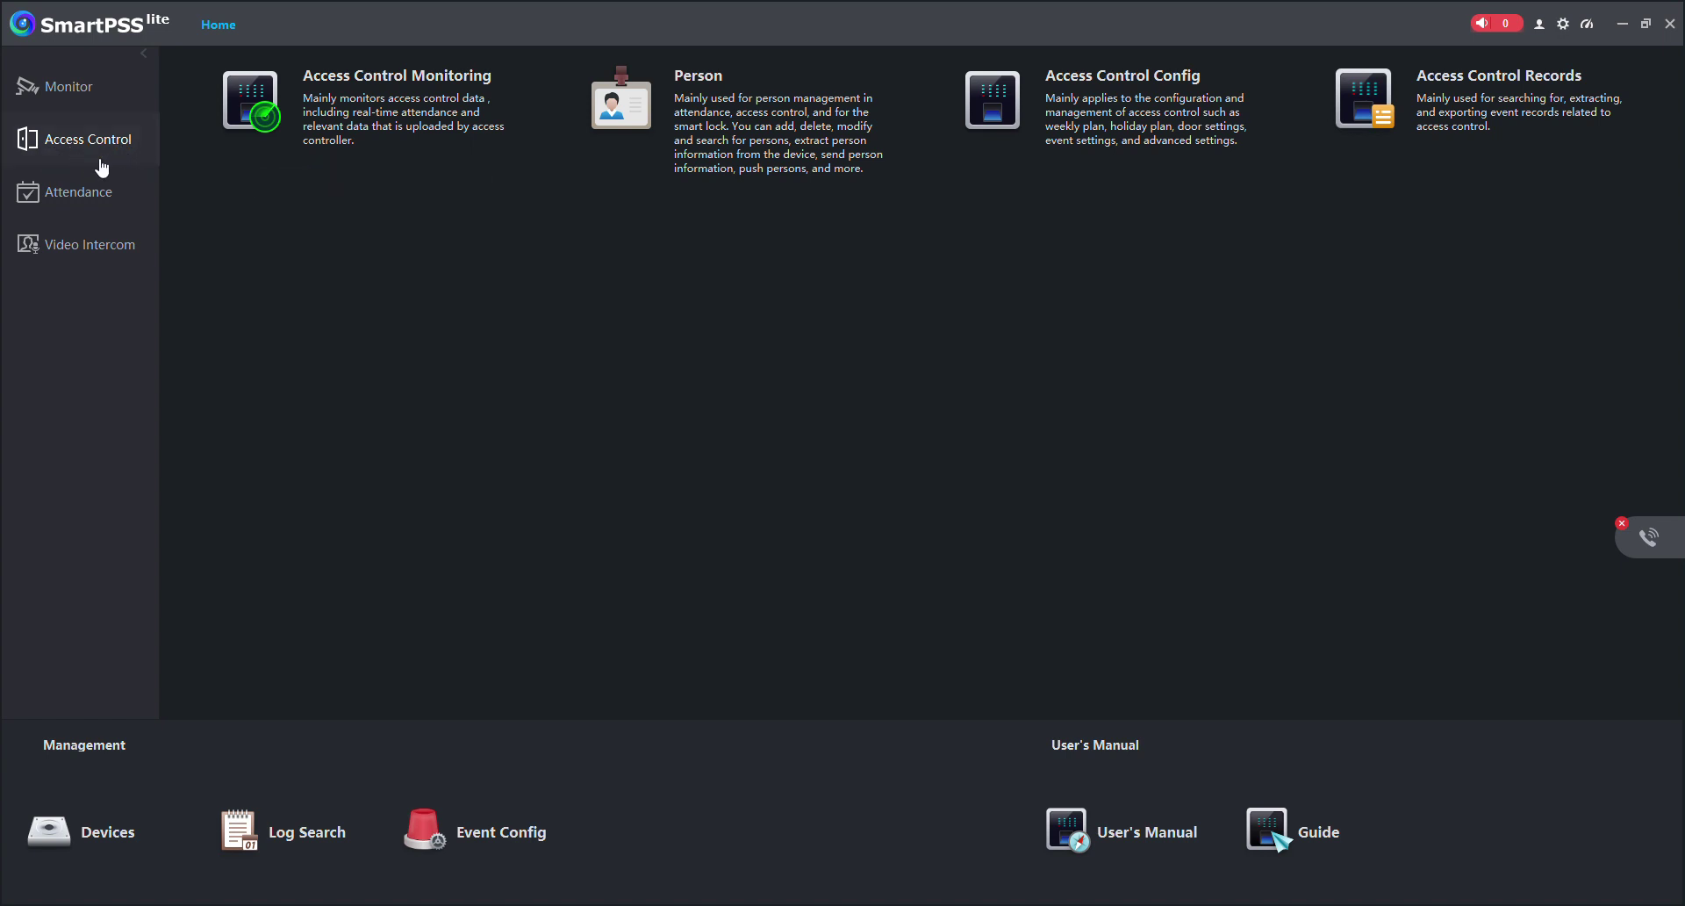
# Step: Open access control configuration and add a new weekly plan time template
pyautogui.click(1092, 126)
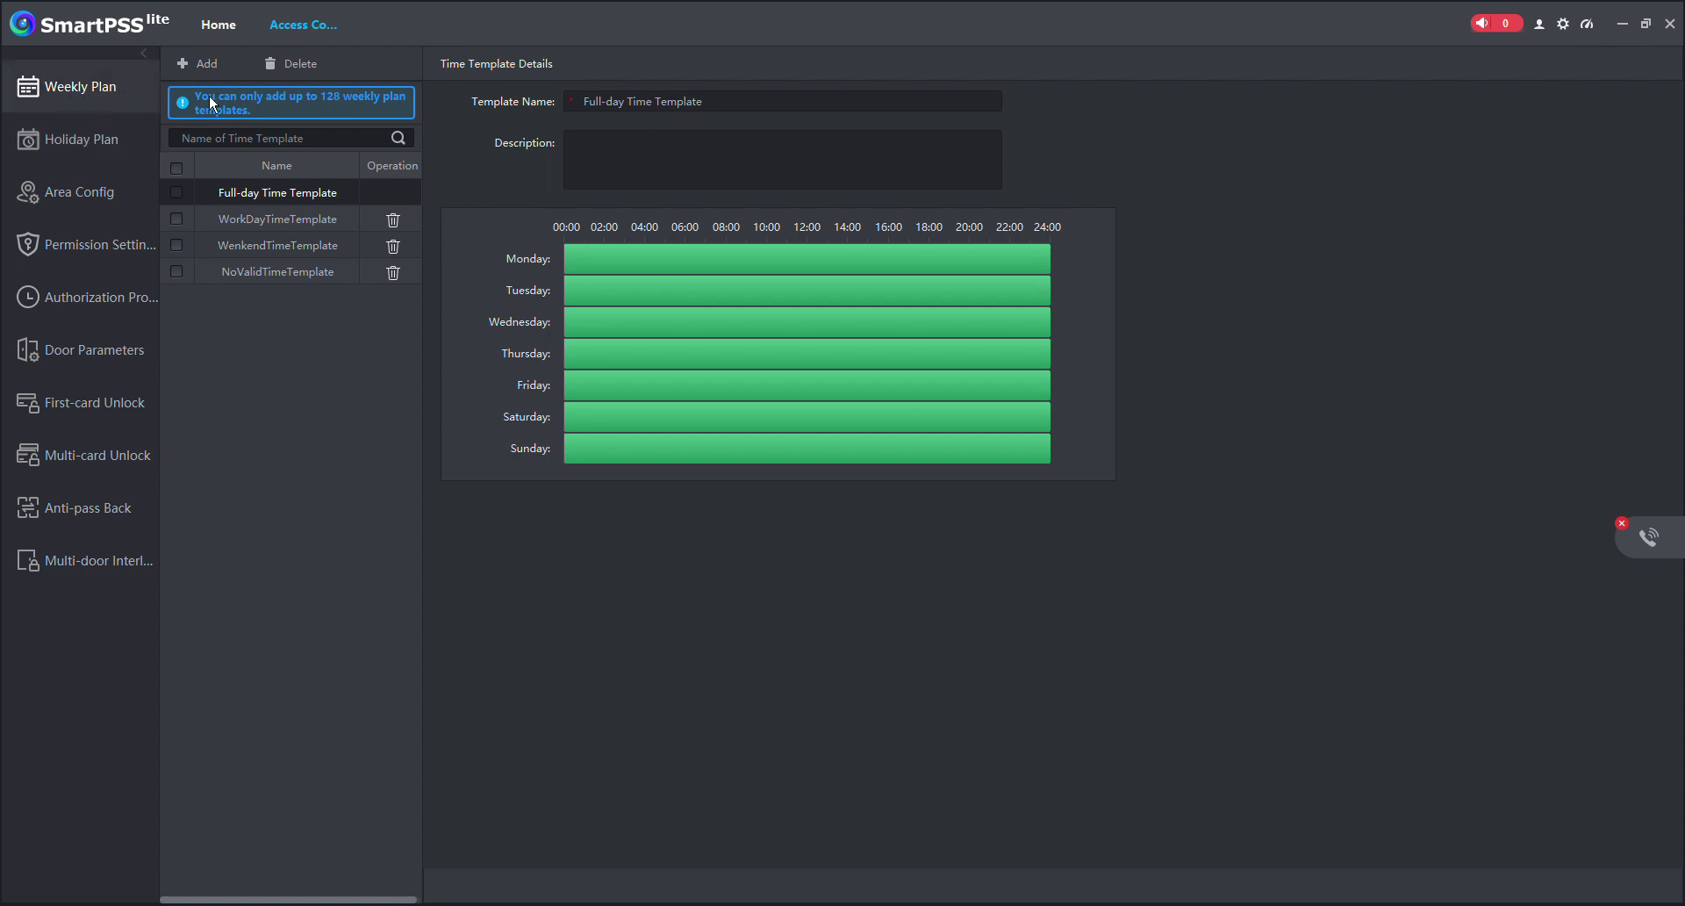
pyautogui.click(207, 66)
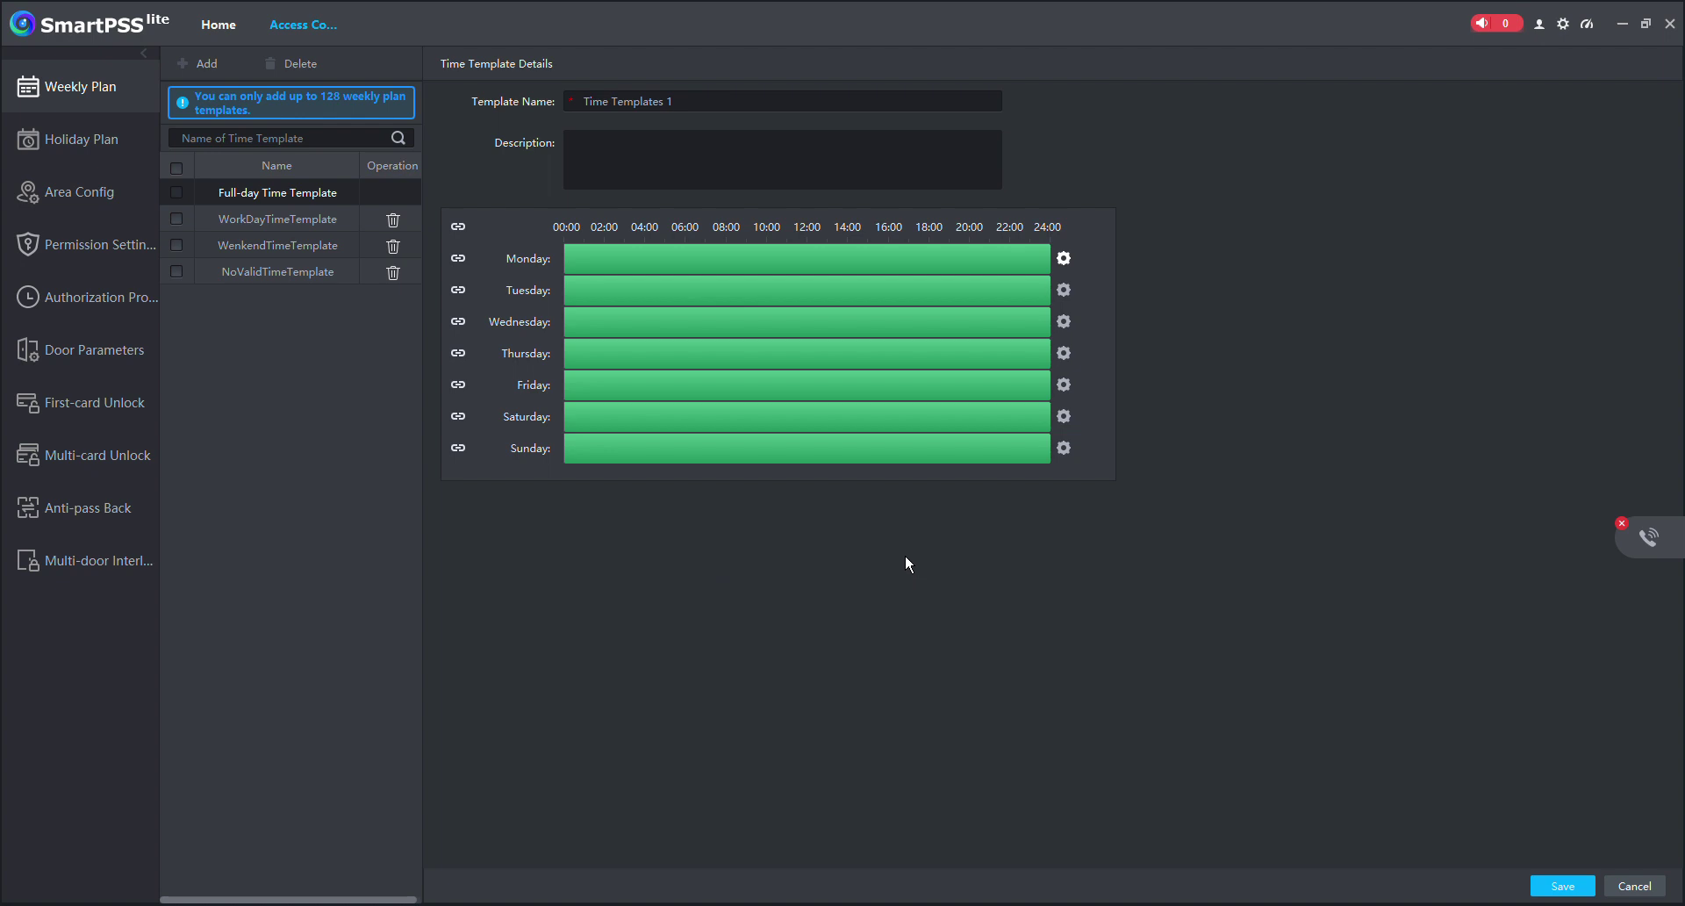
# Step: Erase weekday access after 16:00 and clear all of Saturday and Sunday
pyautogui.moveTo(1049, 248); pyautogui.dragTo(889, 397)
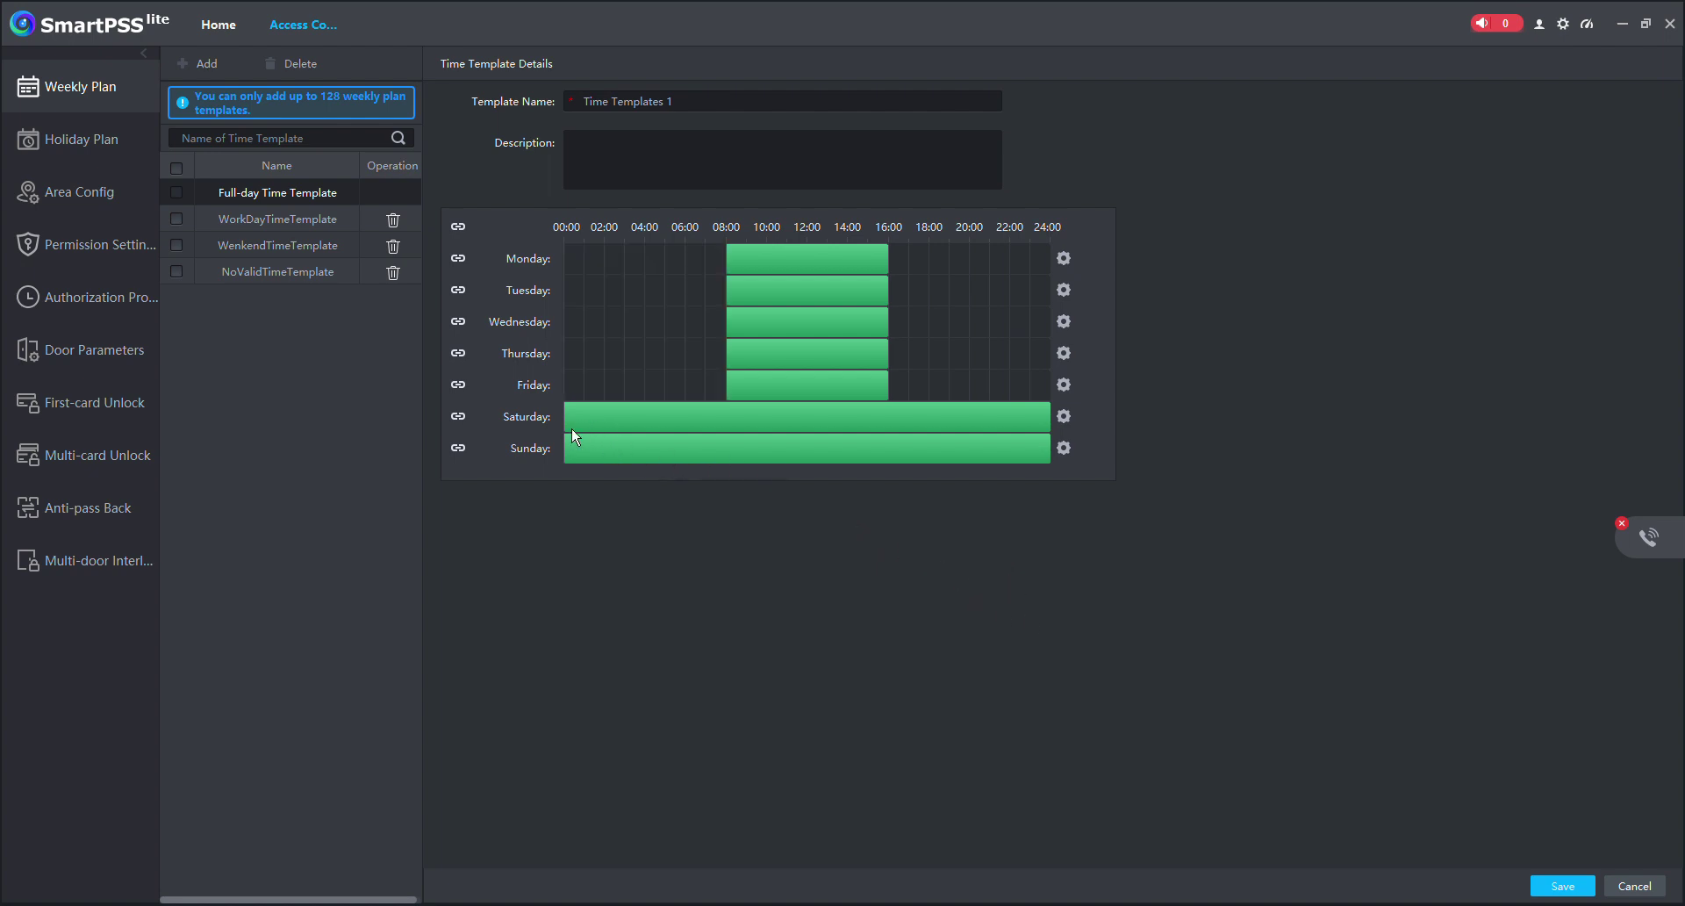
pyautogui.moveTo(577, 433); pyautogui.dragTo(1091, 444)
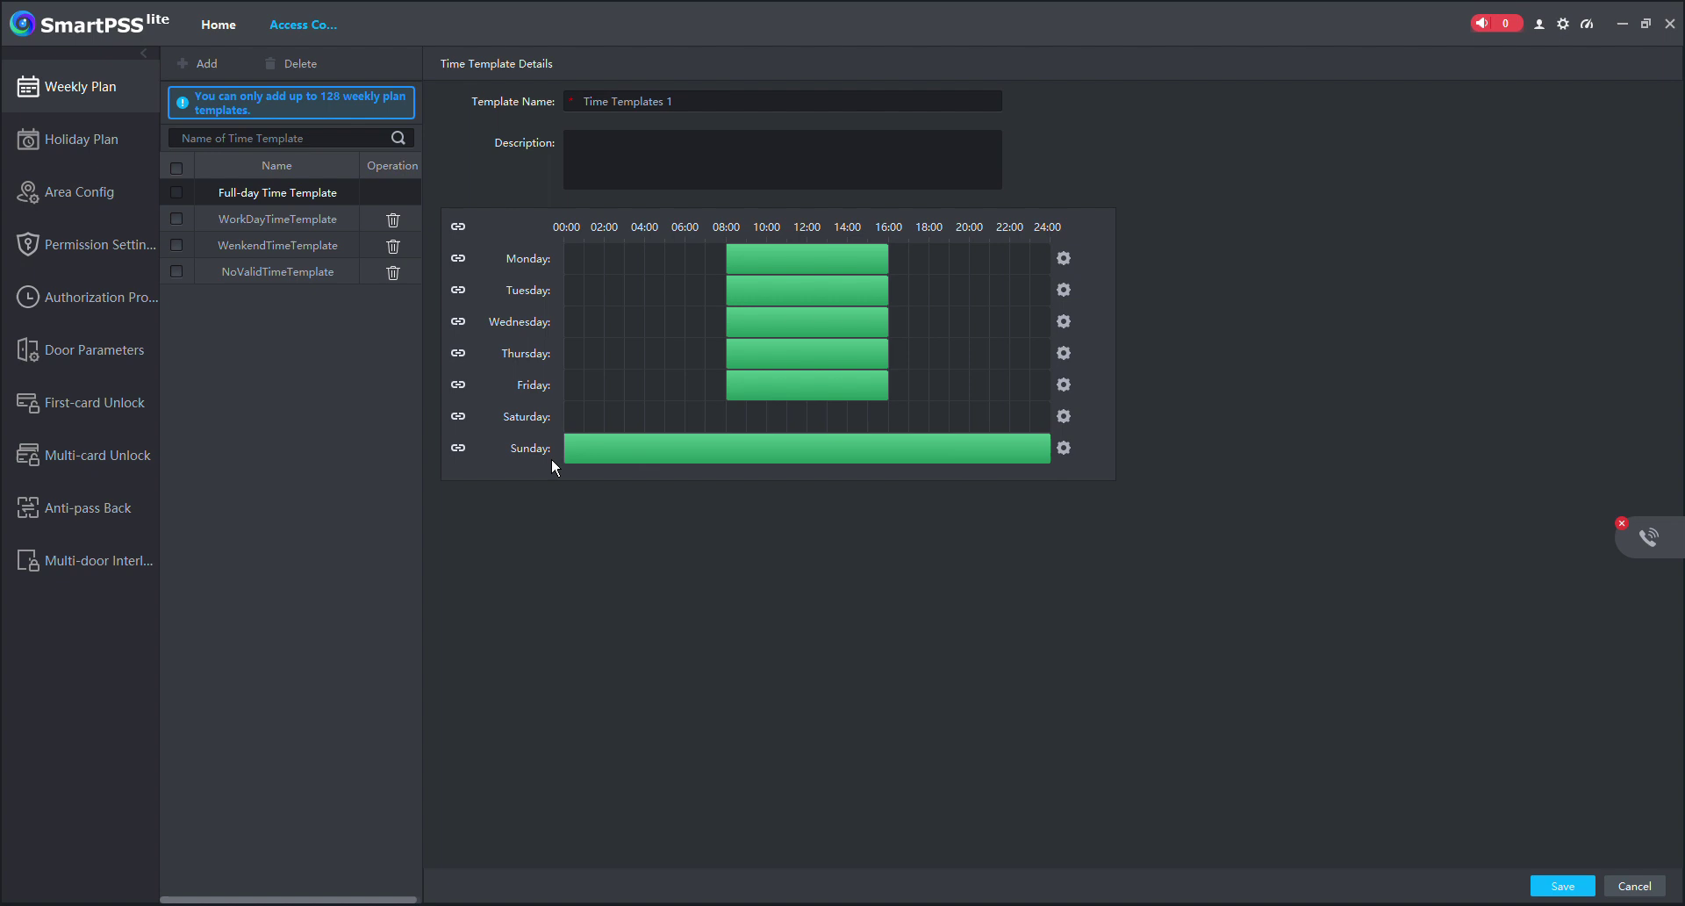
pyautogui.moveTo(579, 457); pyautogui.dragTo(1136, 455)
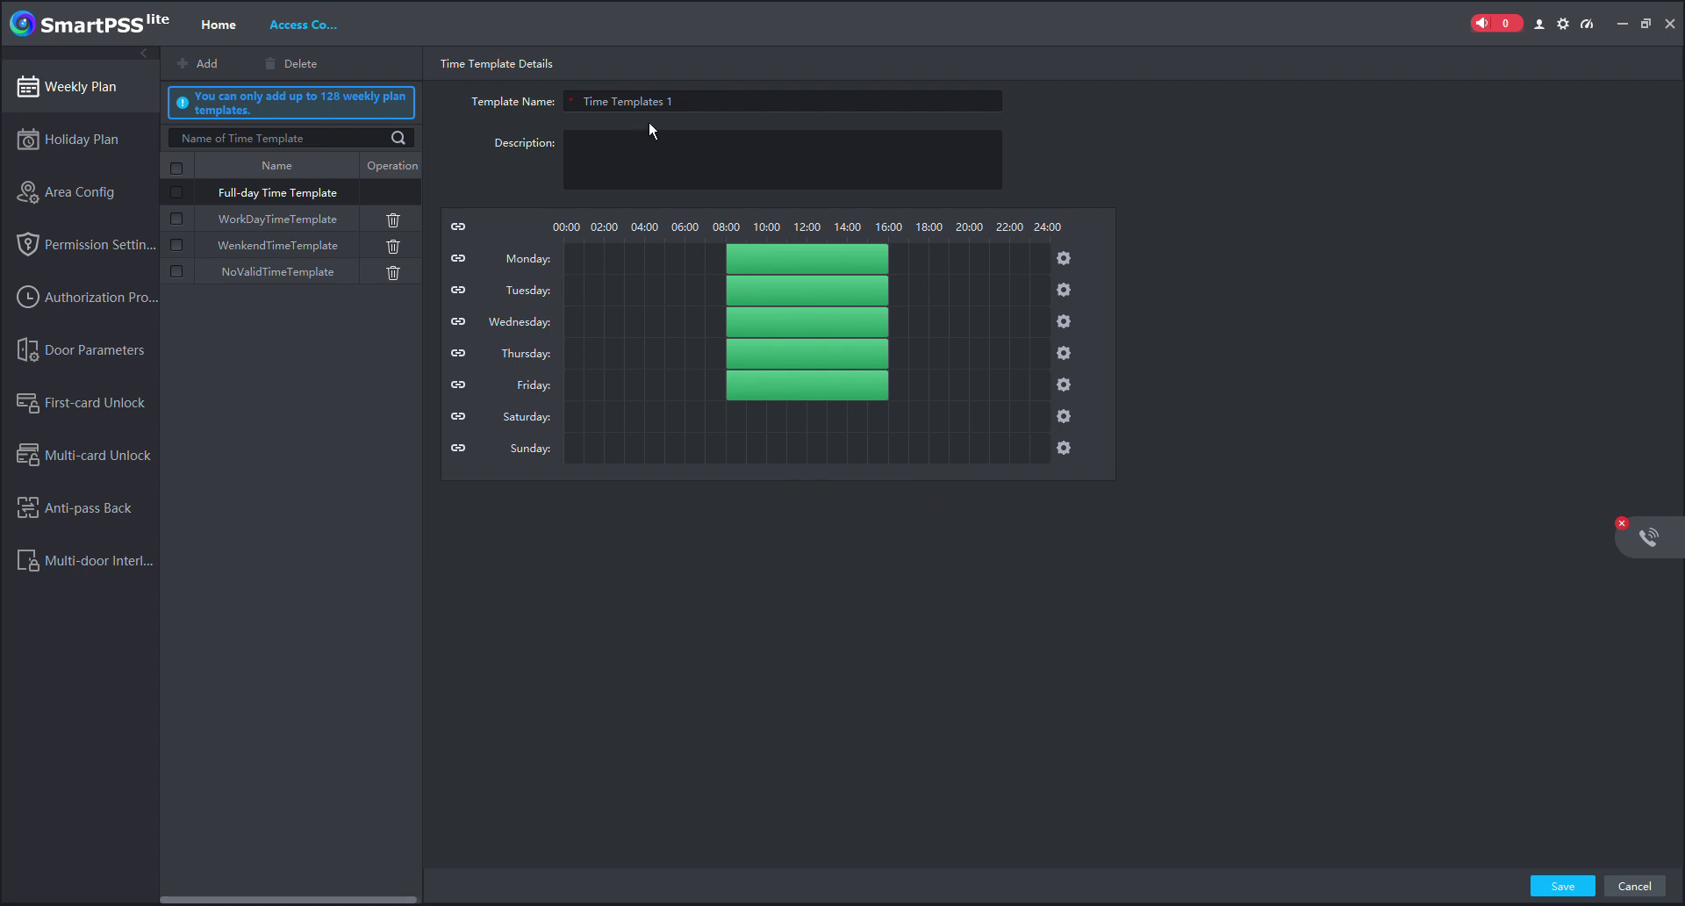
# Step: Rename the template to 'Always open template' and save it
pyautogui.moveTo(671, 101); pyautogui.dragTo(454, 116)
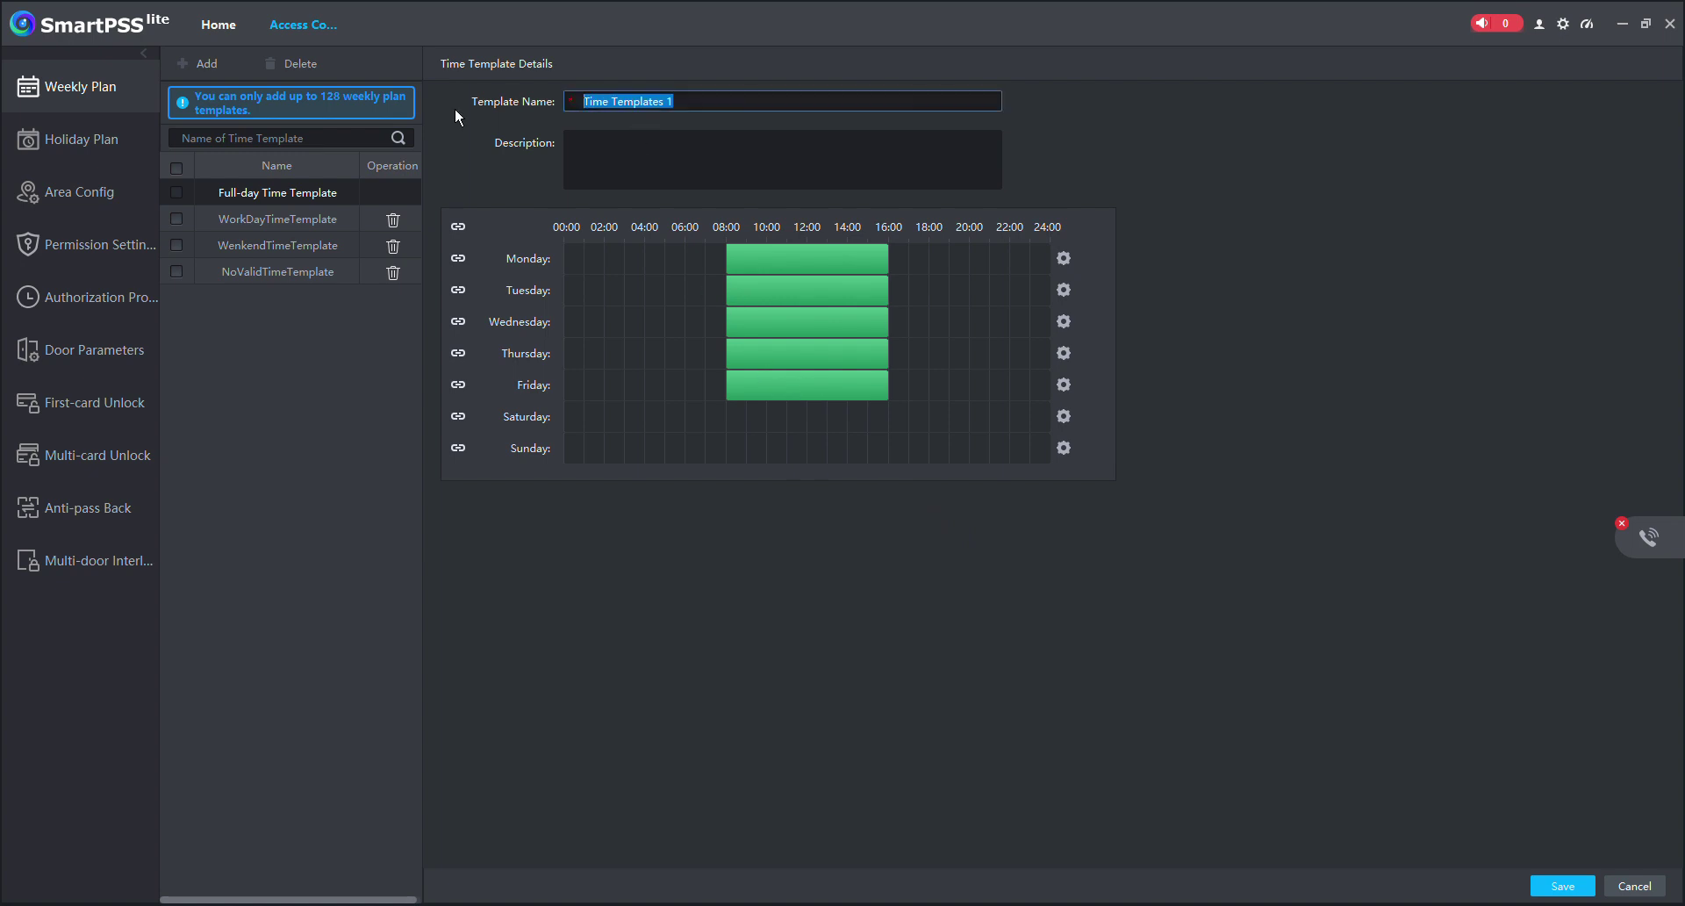
pyautogui.write('Always open template')
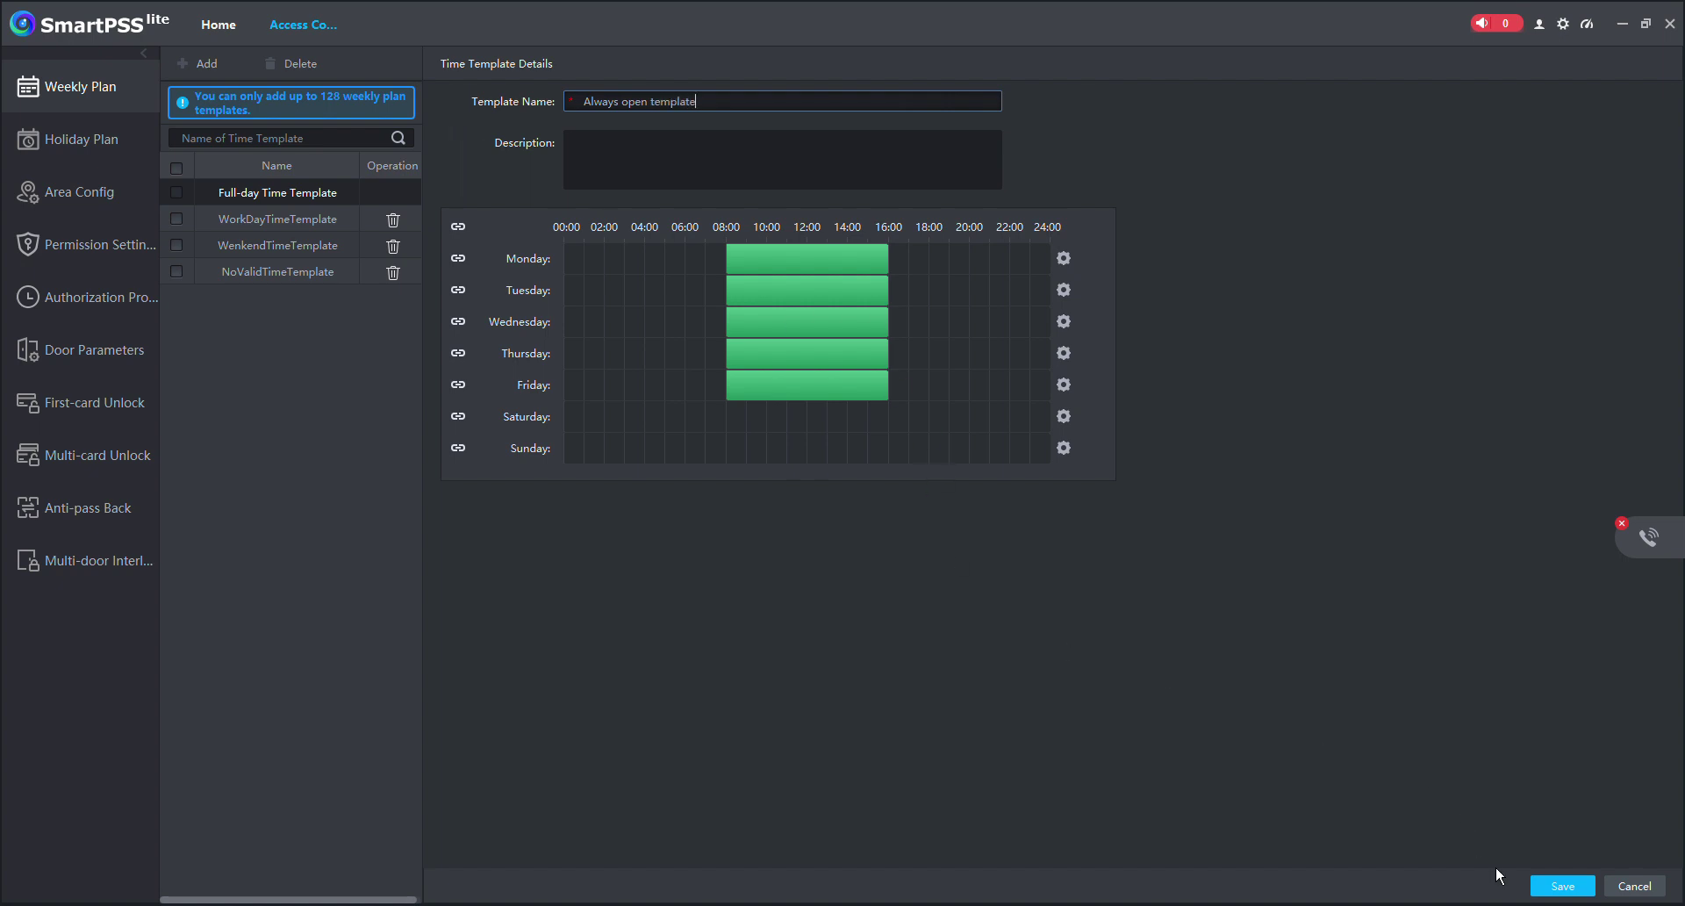
pyautogui.click(1560, 885)
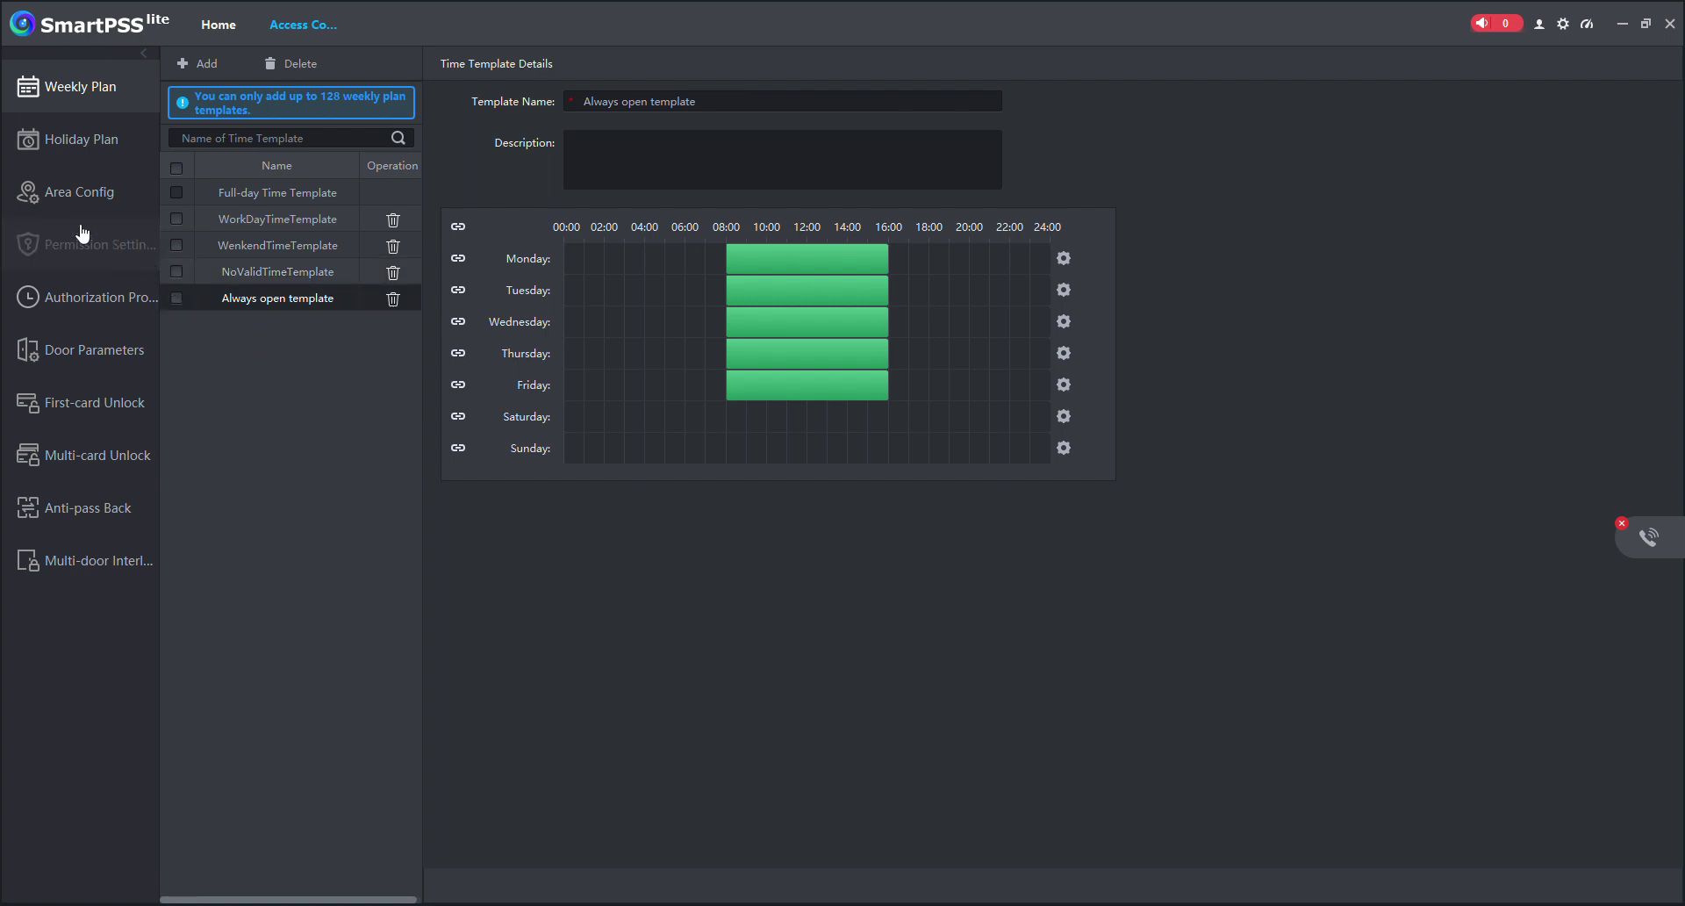
# Step: Set ASI2212J-PW Door 1's always-open weekly plan to Always open template and save
pyautogui.click(96, 359)
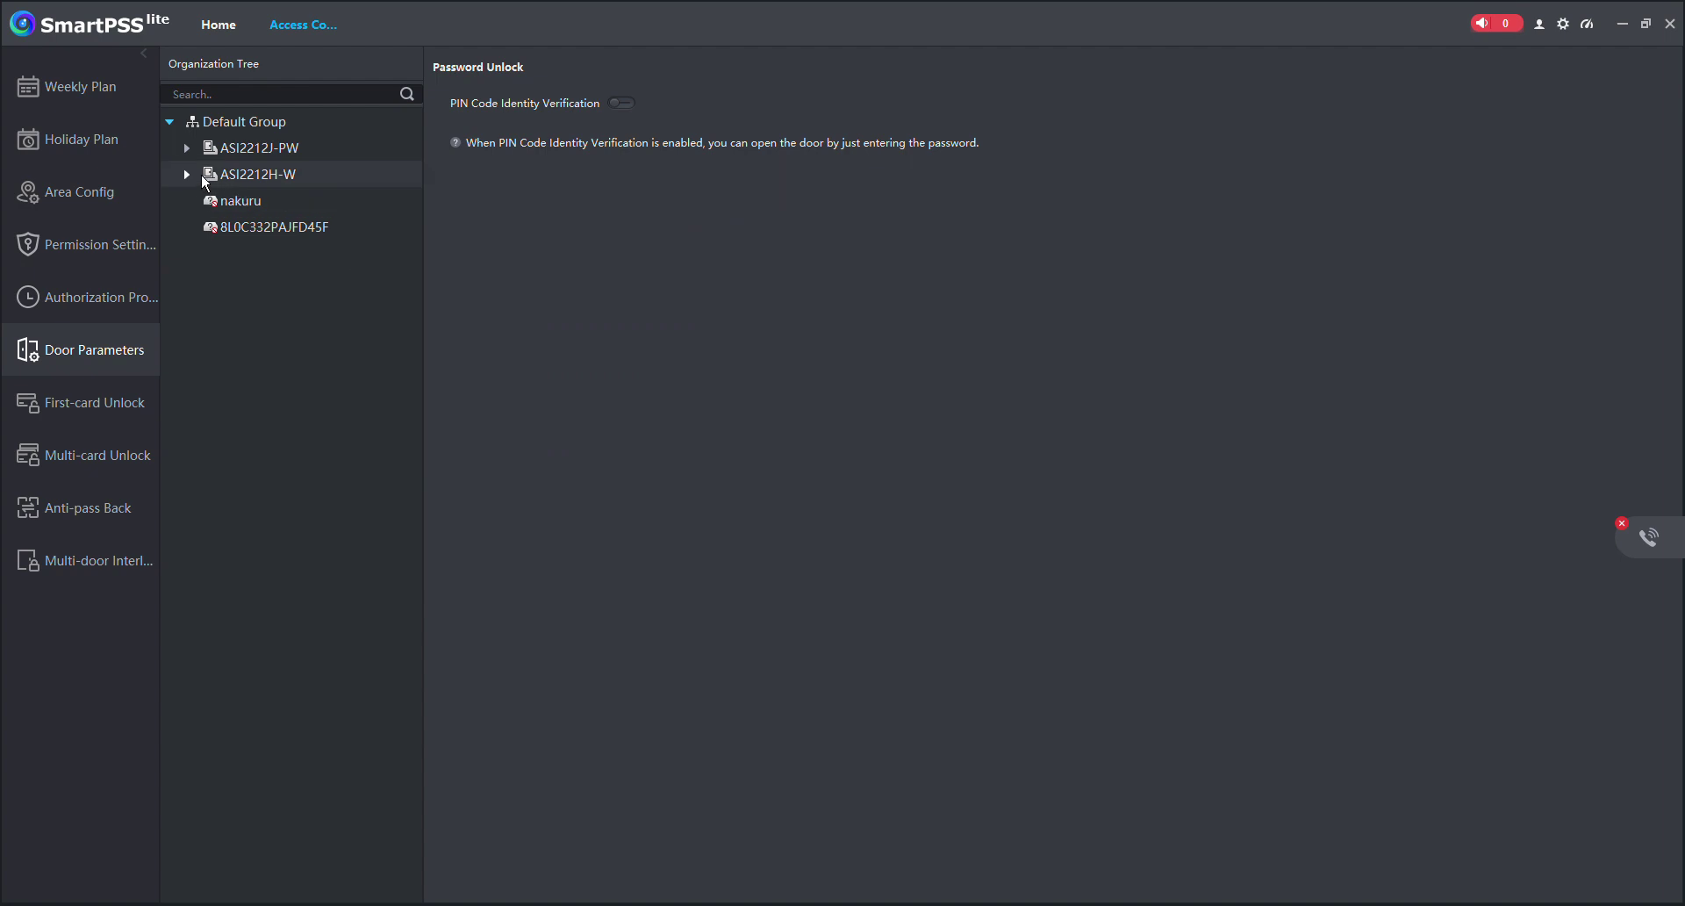
pyautogui.click(188, 149)
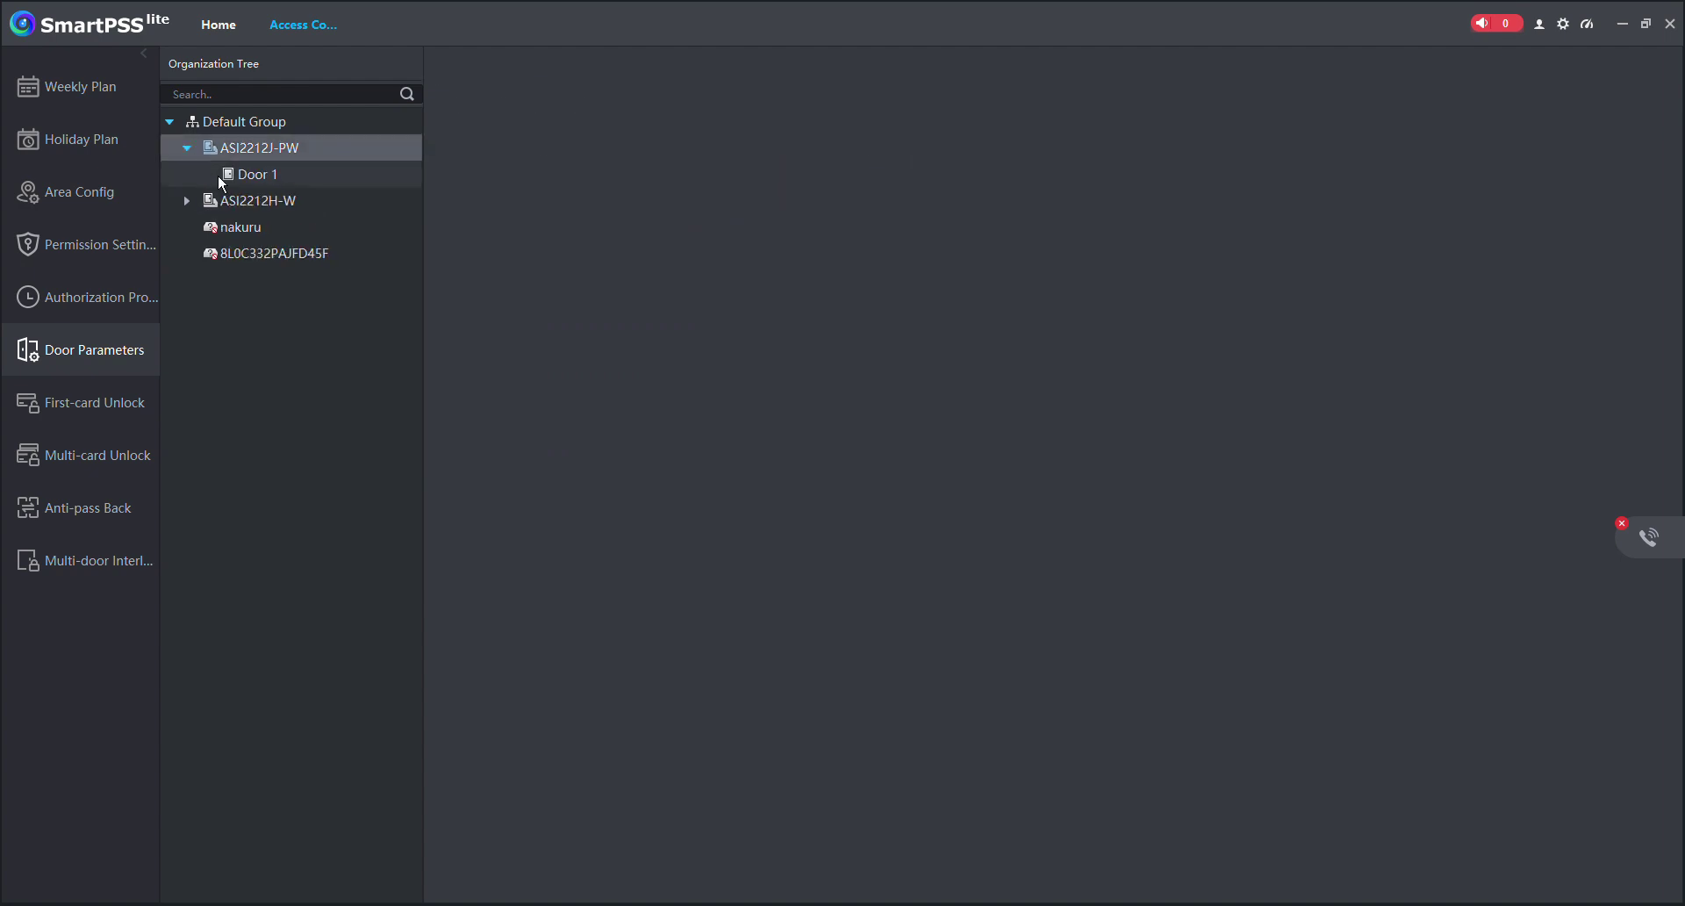
pyautogui.click(261, 176)
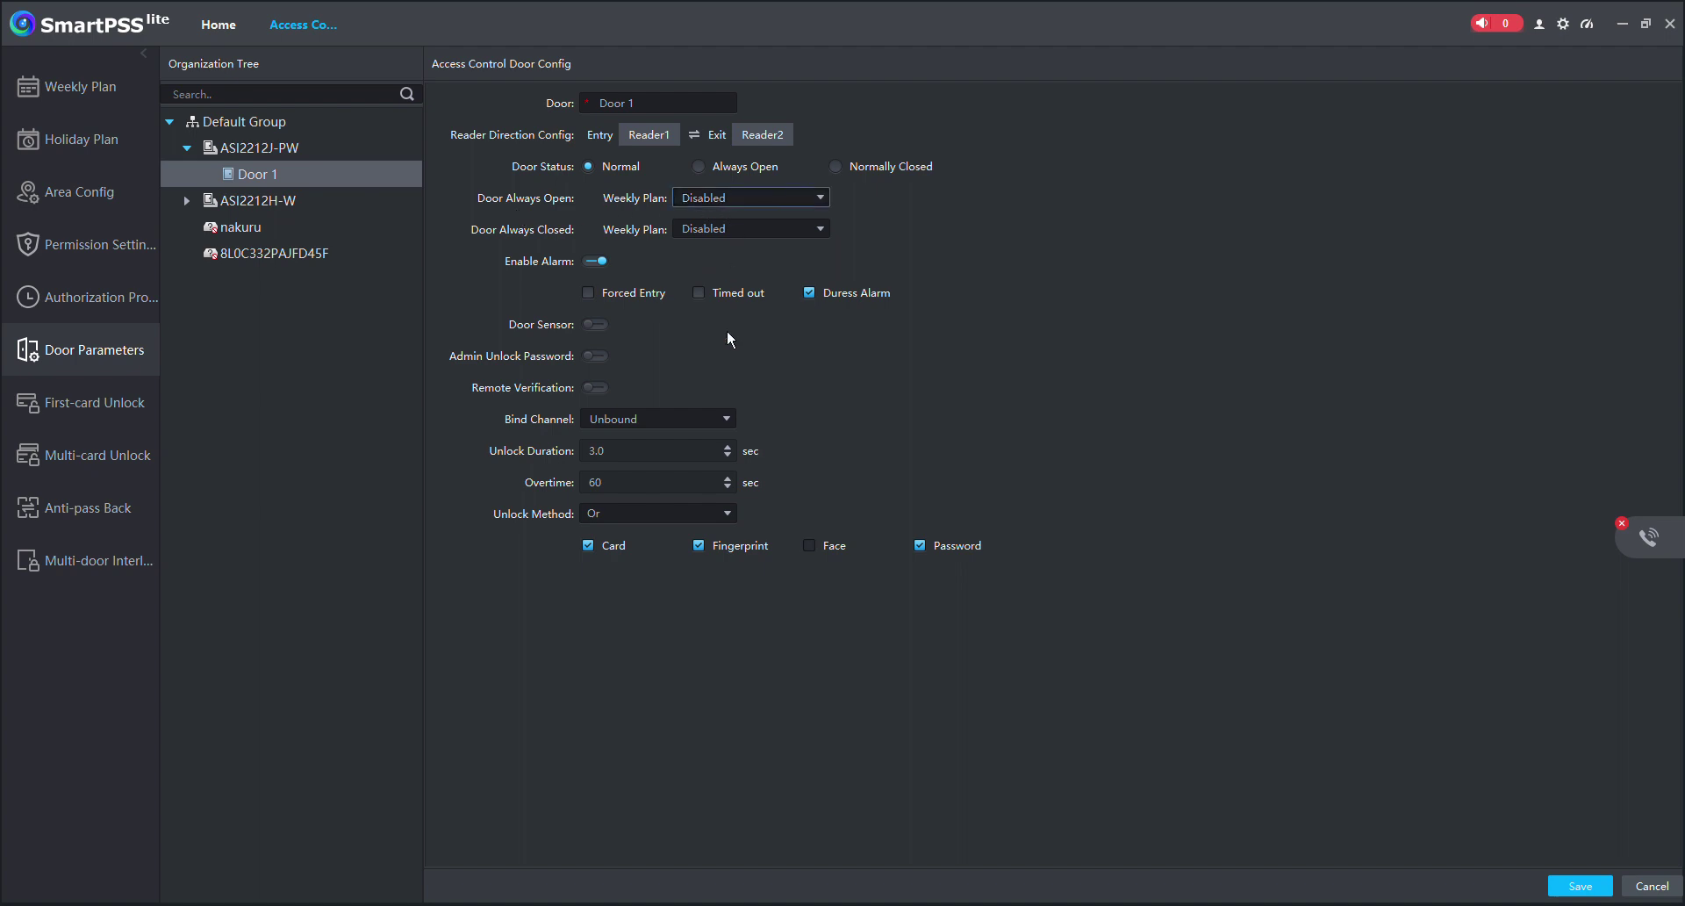
pyautogui.press('Down')
pyautogui.click(1599, 890)
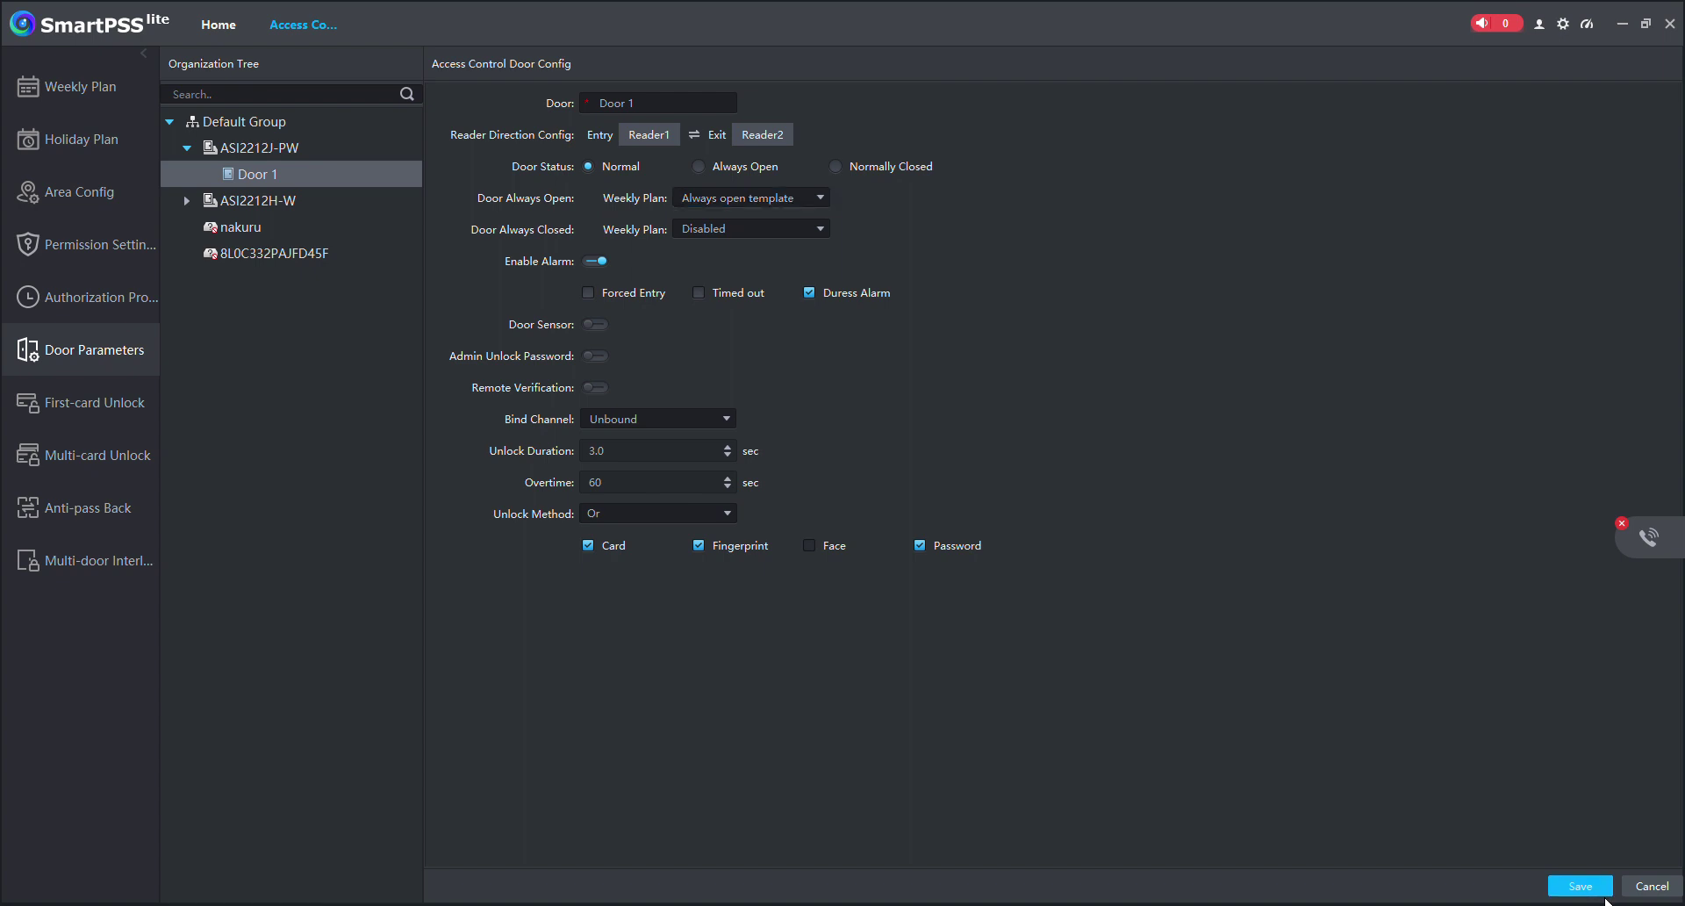
# Step: Set ASI2212H-W Door 1's always-open weekly plan to Always open template and save
pyautogui.click(195, 204)
pyautogui.click(260, 235)
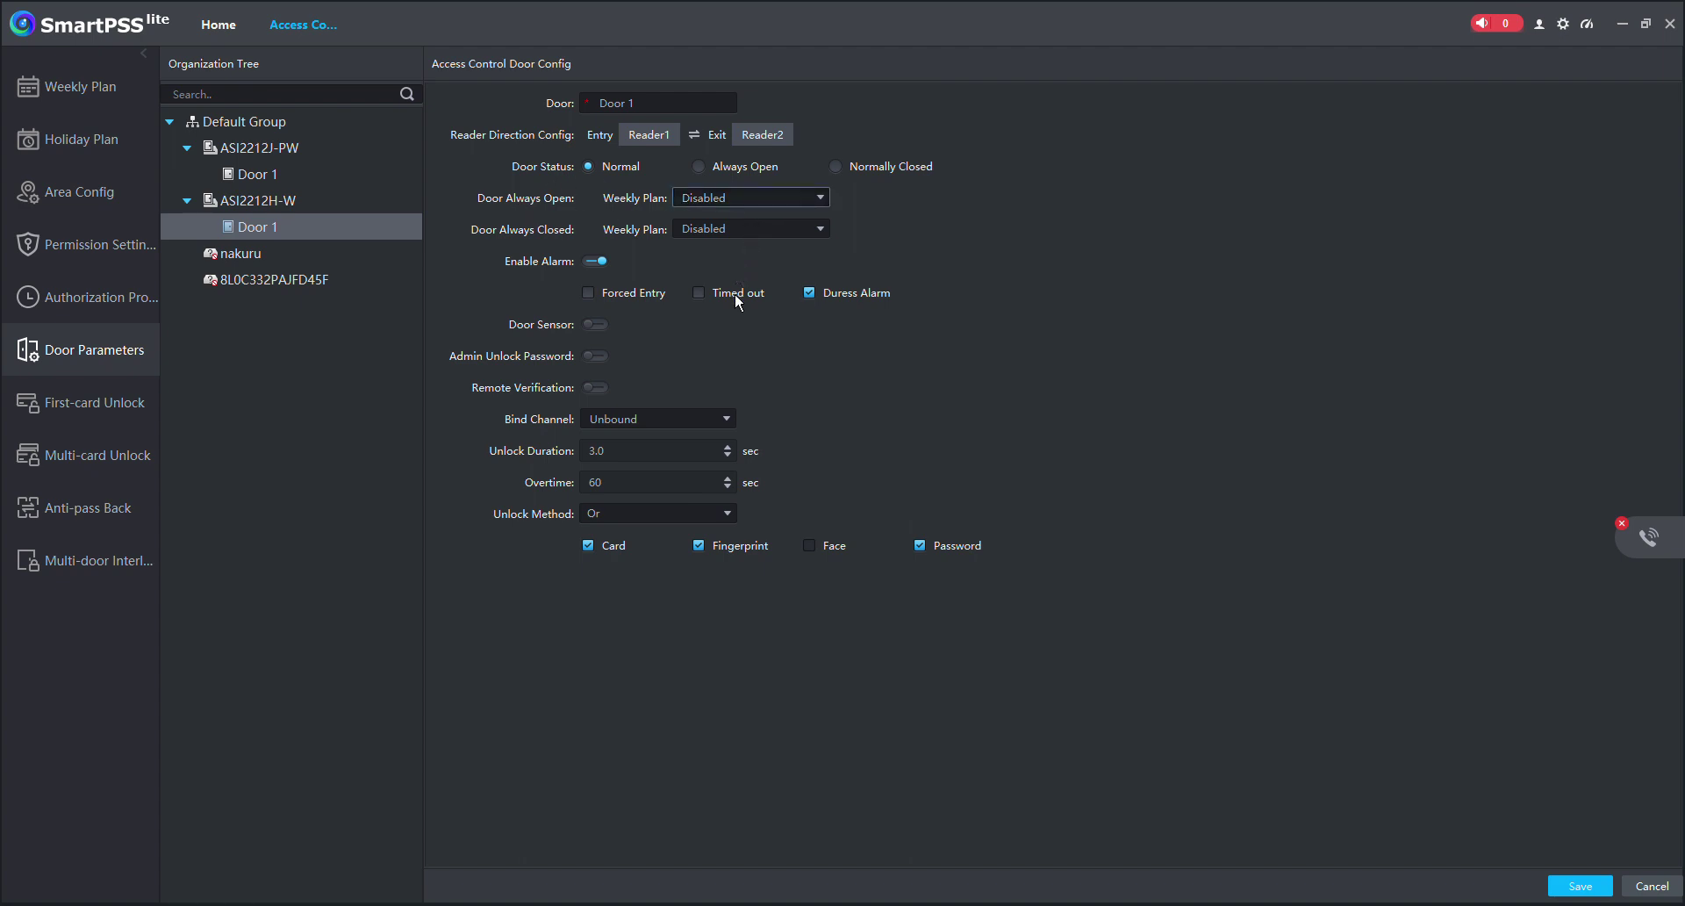
pyautogui.press('Down')
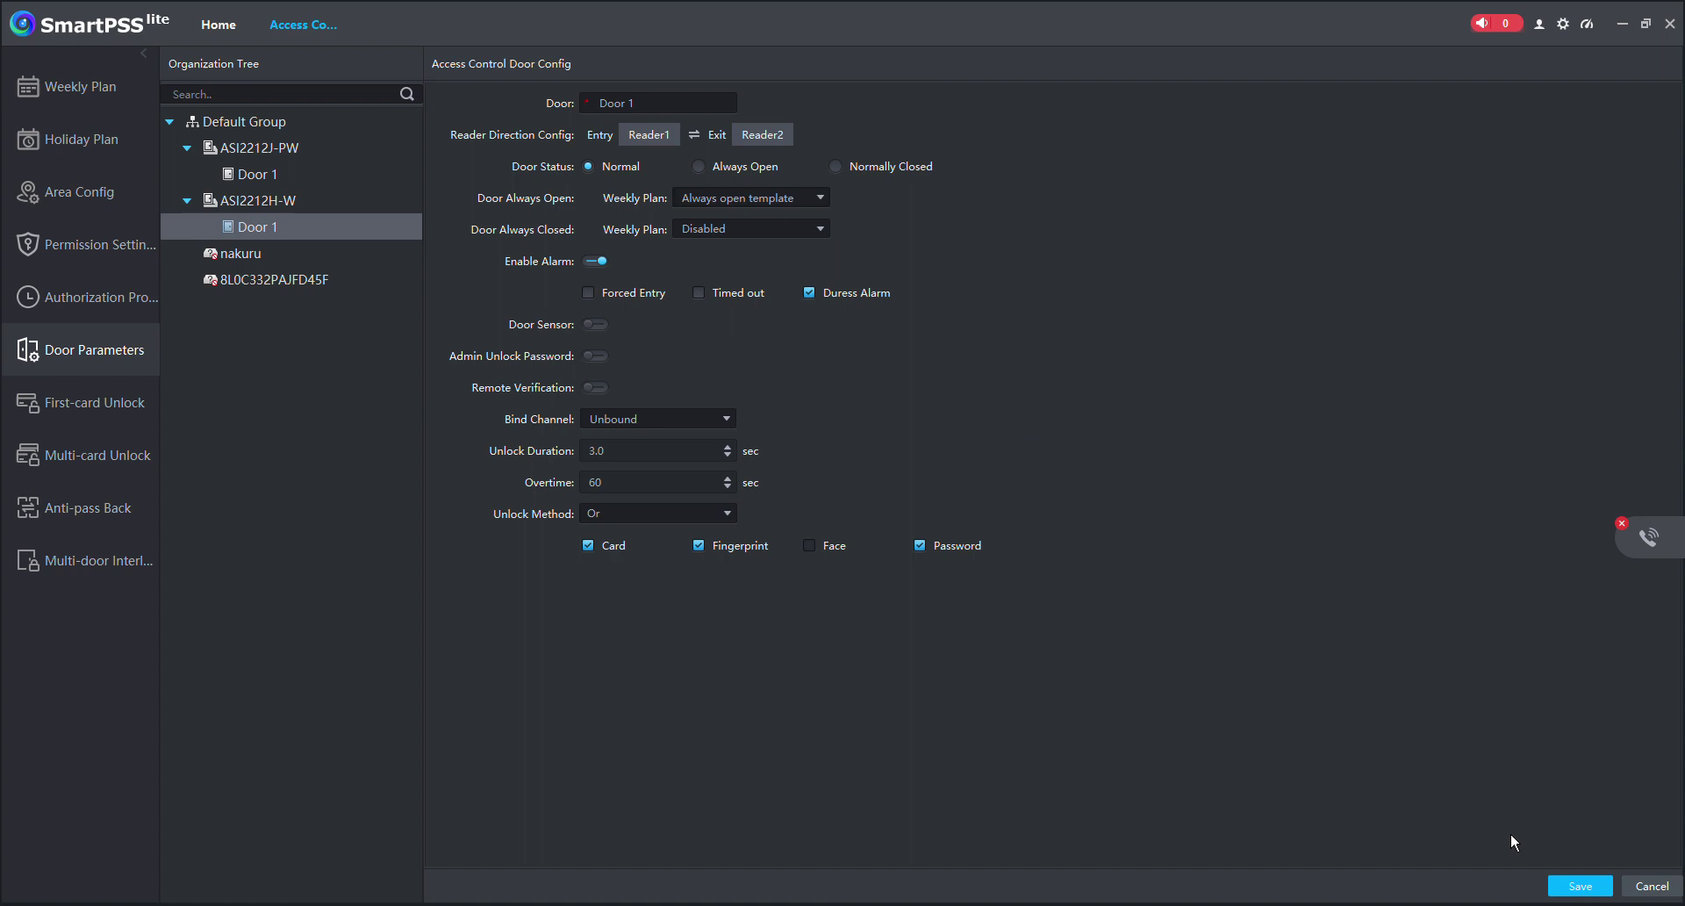
pyautogui.click(1580, 887)
# Step: Add another weekly template and name it 'Always locked template'
pyautogui.click(79, 95)
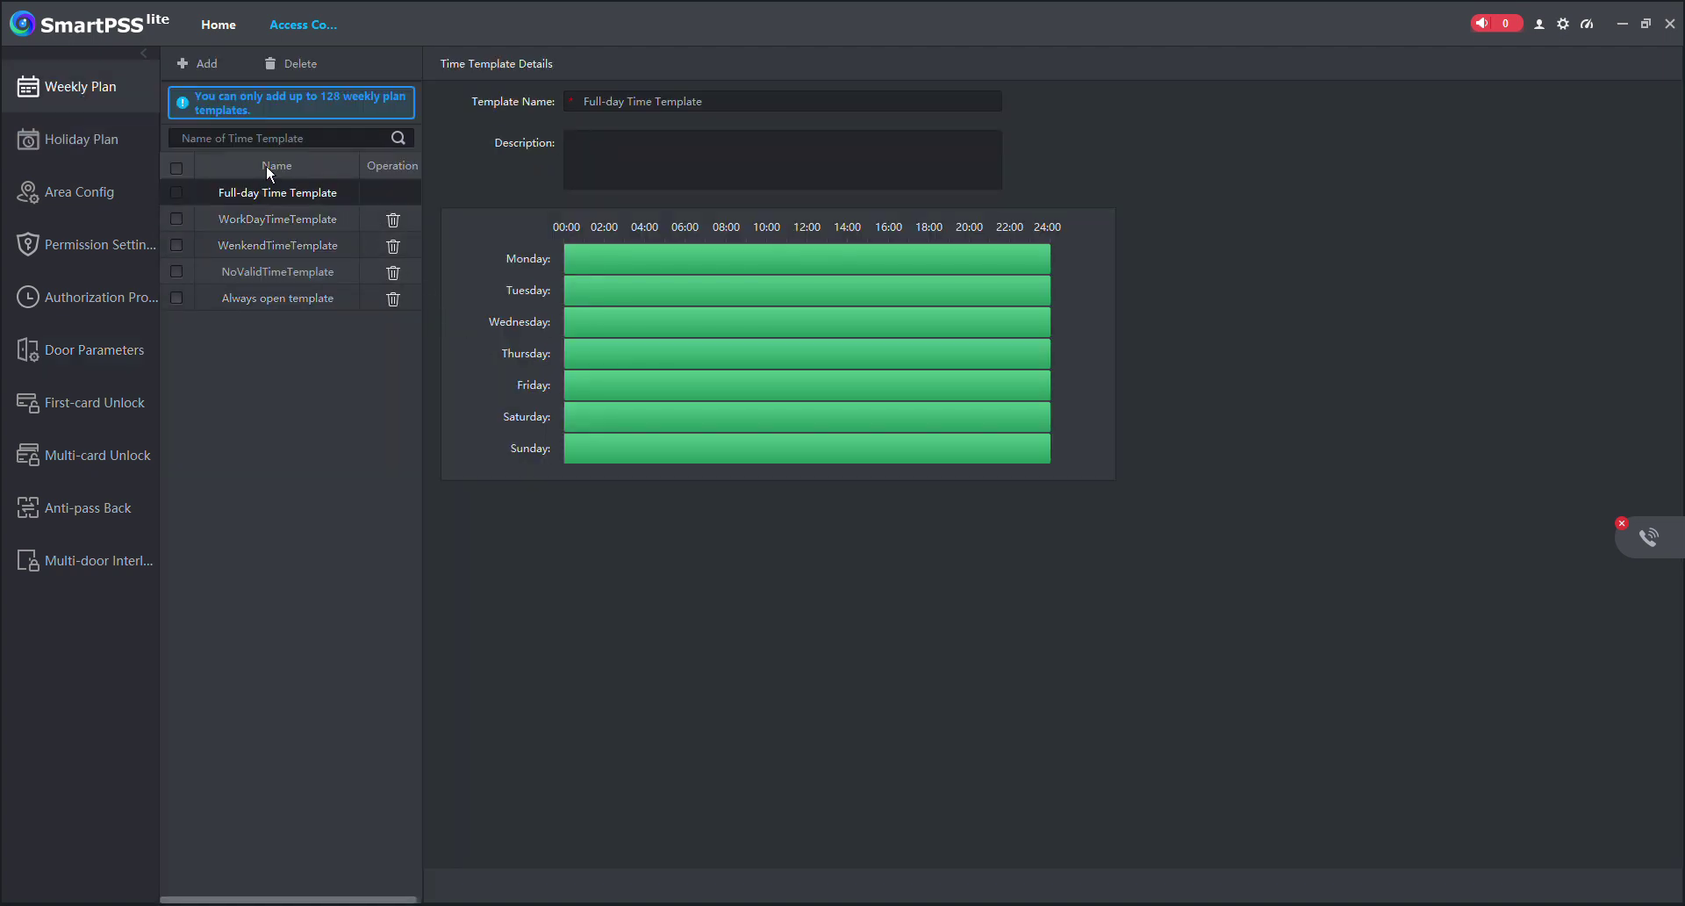
pyautogui.click(215, 68)
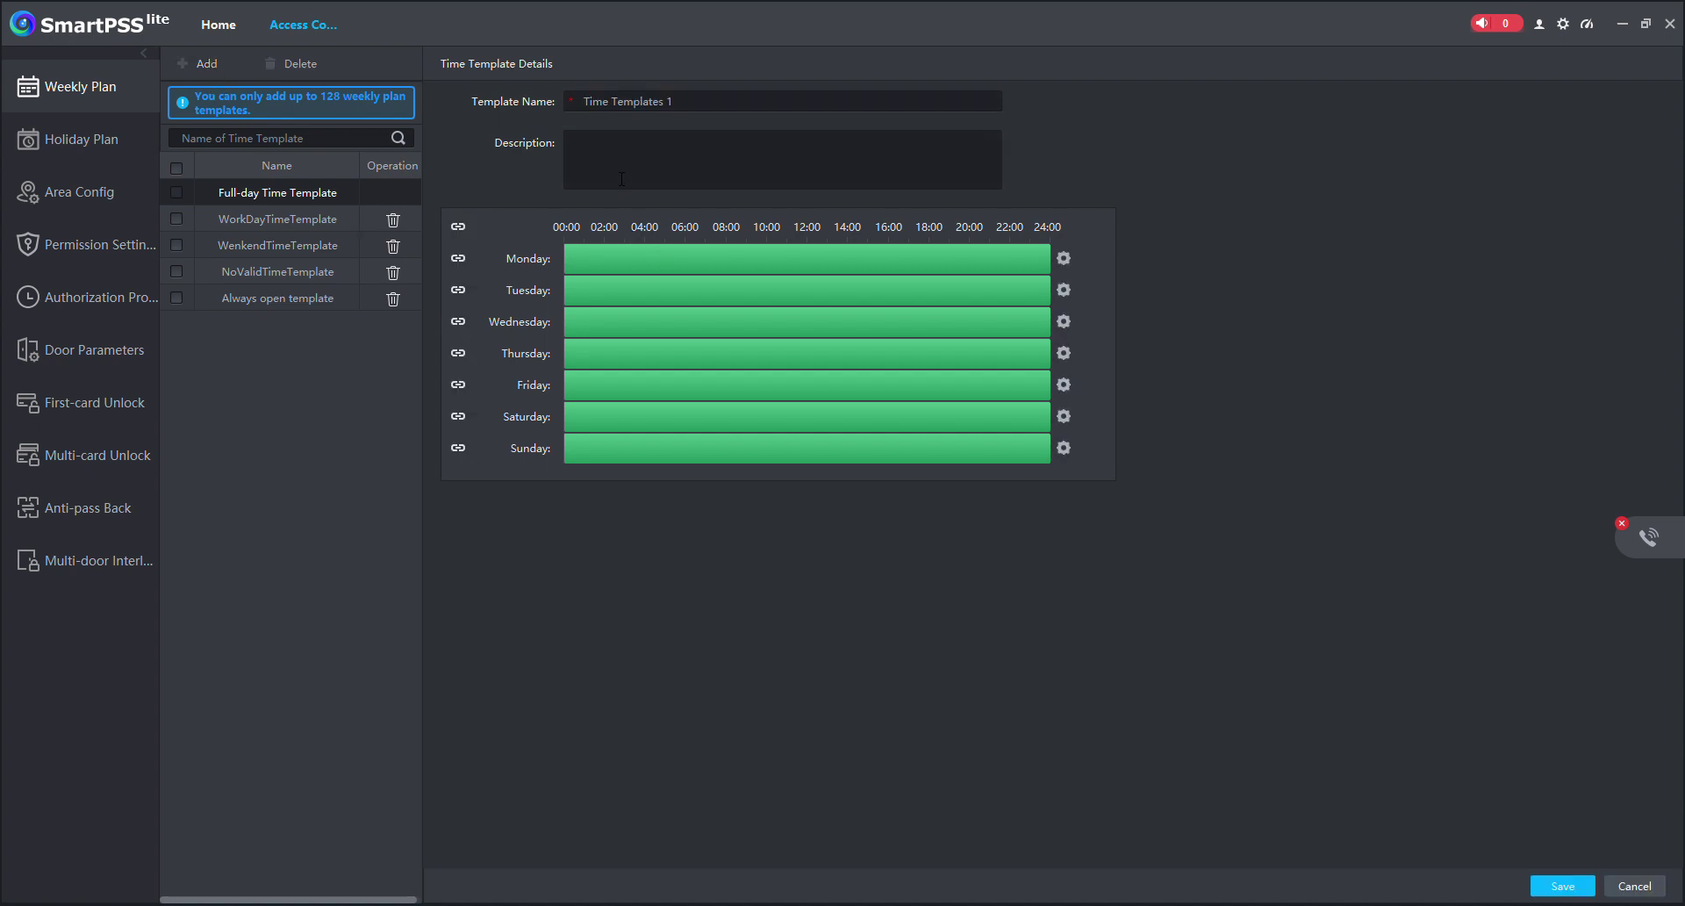
pyautogui.click(728, 114)
pyautogui.write('Al')
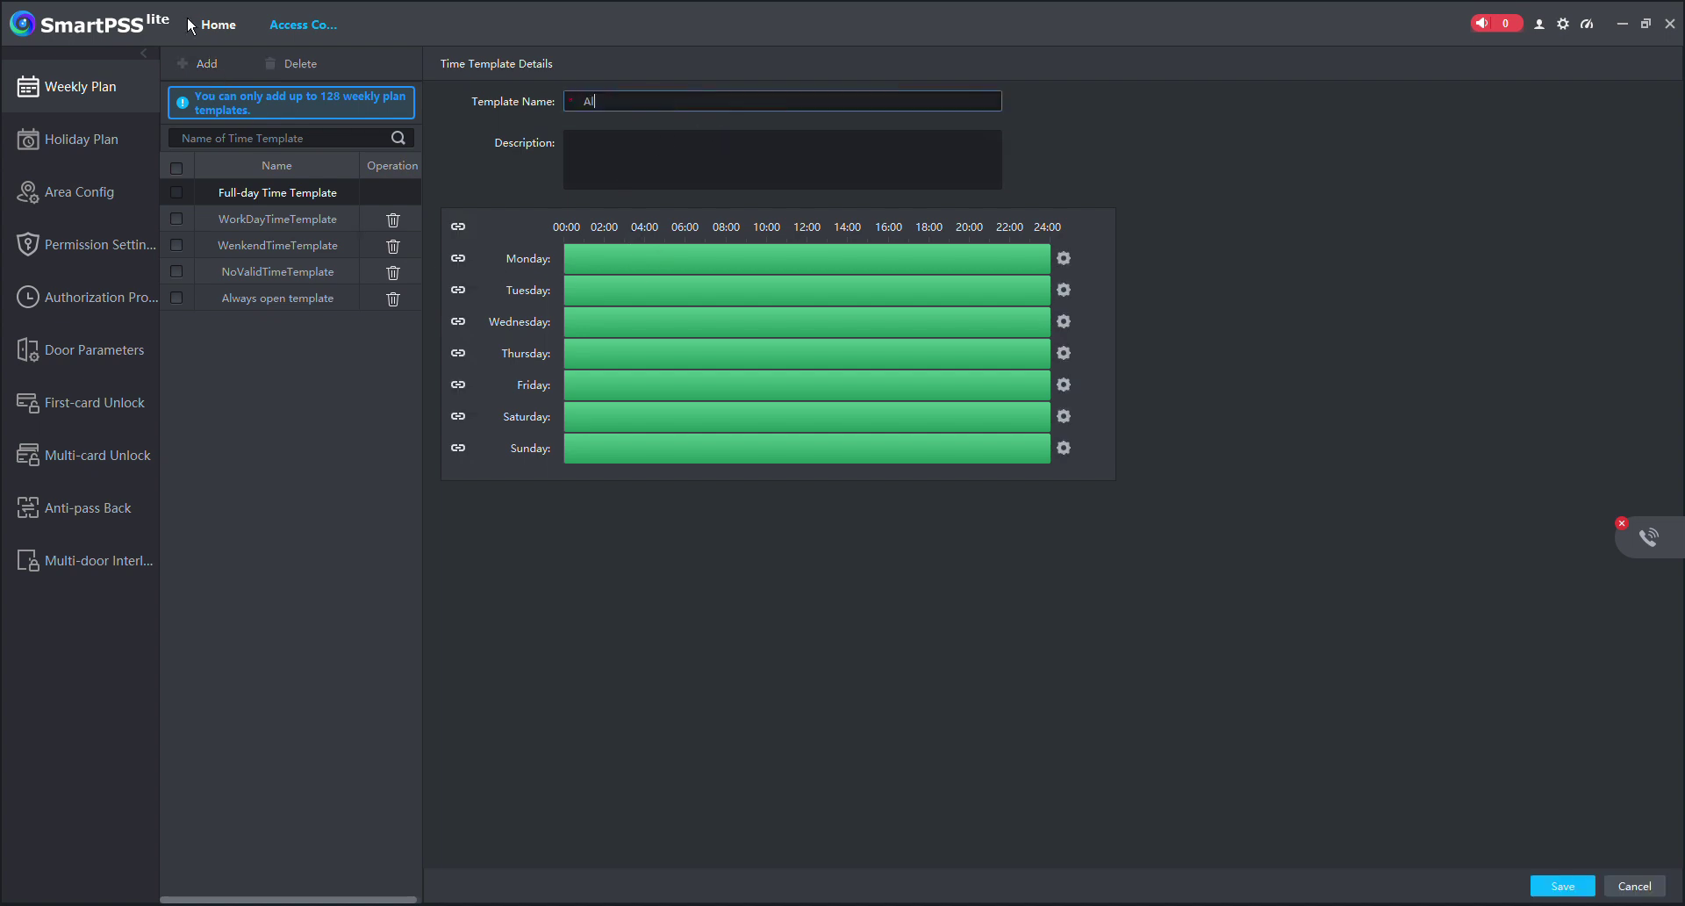
pyautogui.write('ways locked template')
pyautogui.click(1078, 271)
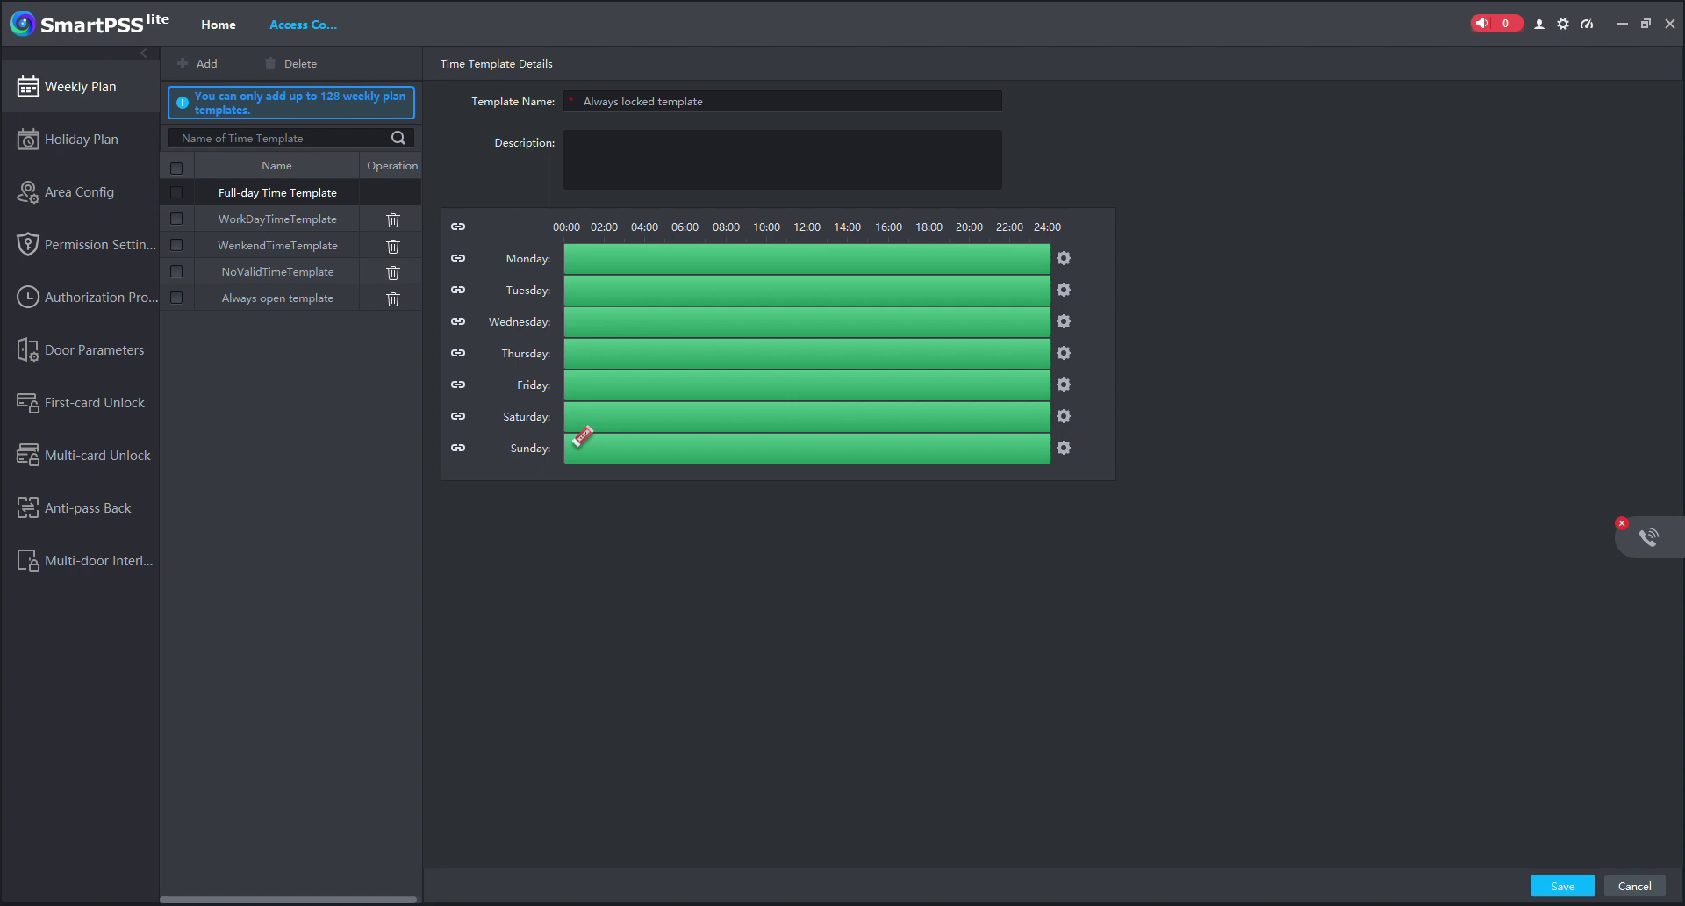
# Step: Clear Monday–Friday access and fill Saturday and Sunday with full-day periods
pyautogui.moveTo(588, 263)
pyautogui.mouseDown()
pyautogui.moveTo(1036, 322)
pyautogui.moveTo(1064, 423)
pyautogui.mouseUp()
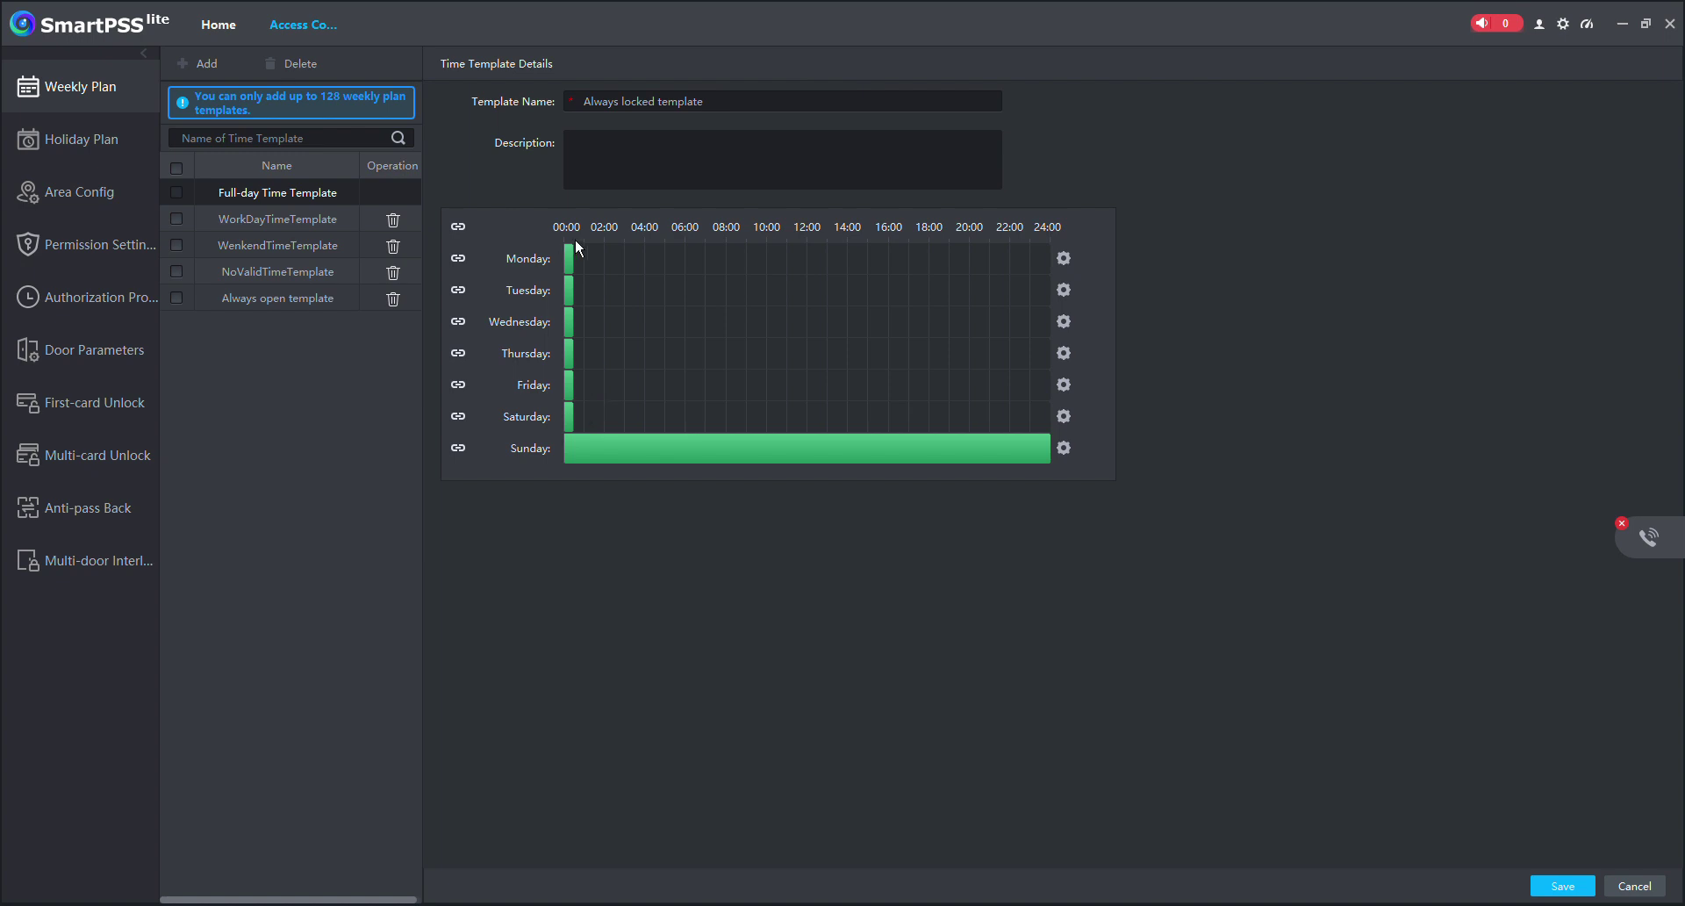
pyautogui.moveTo(582, 265); pyautogui.dragTo(593, 265)
pyautogui.moveTo(601, 434)
pyautogui.mouseDown()
pyautogui.moveTo(565, 264)
pyautogui.moveTo(655, 446)
pyautogui.mouseUp()
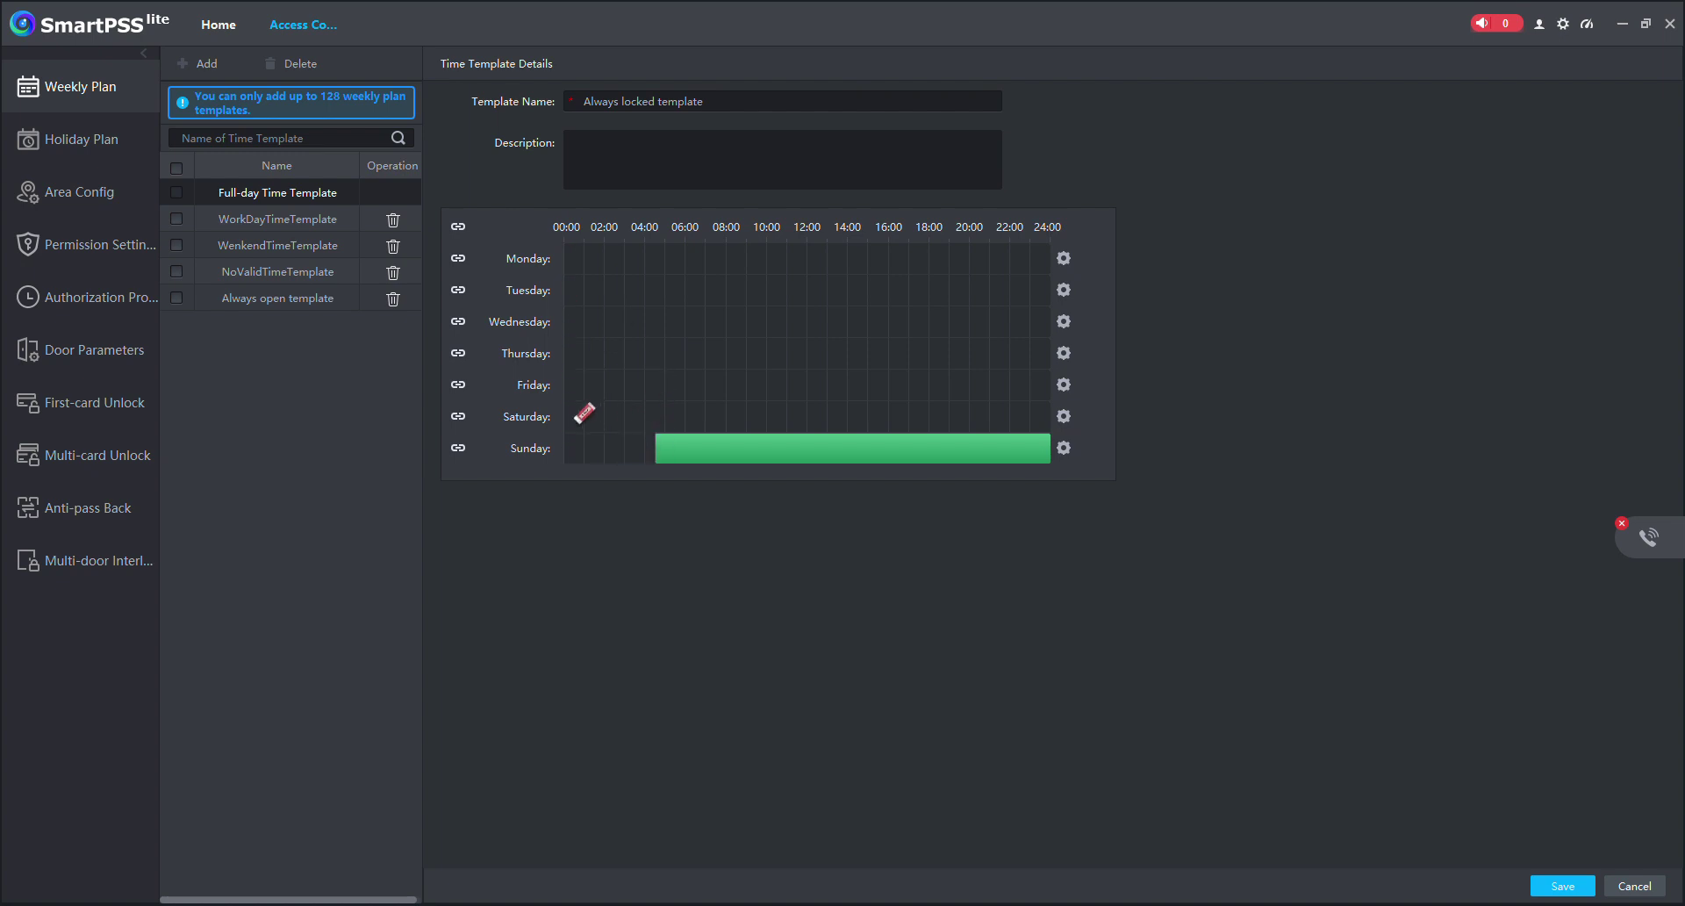
pyautogui.moveTo(576, 386)
pyautogui.mouseDown()
pyautogui.moveTo(590, 408)
pyautogui.moveTo(771, 450)
pyautogui.mouseUp()
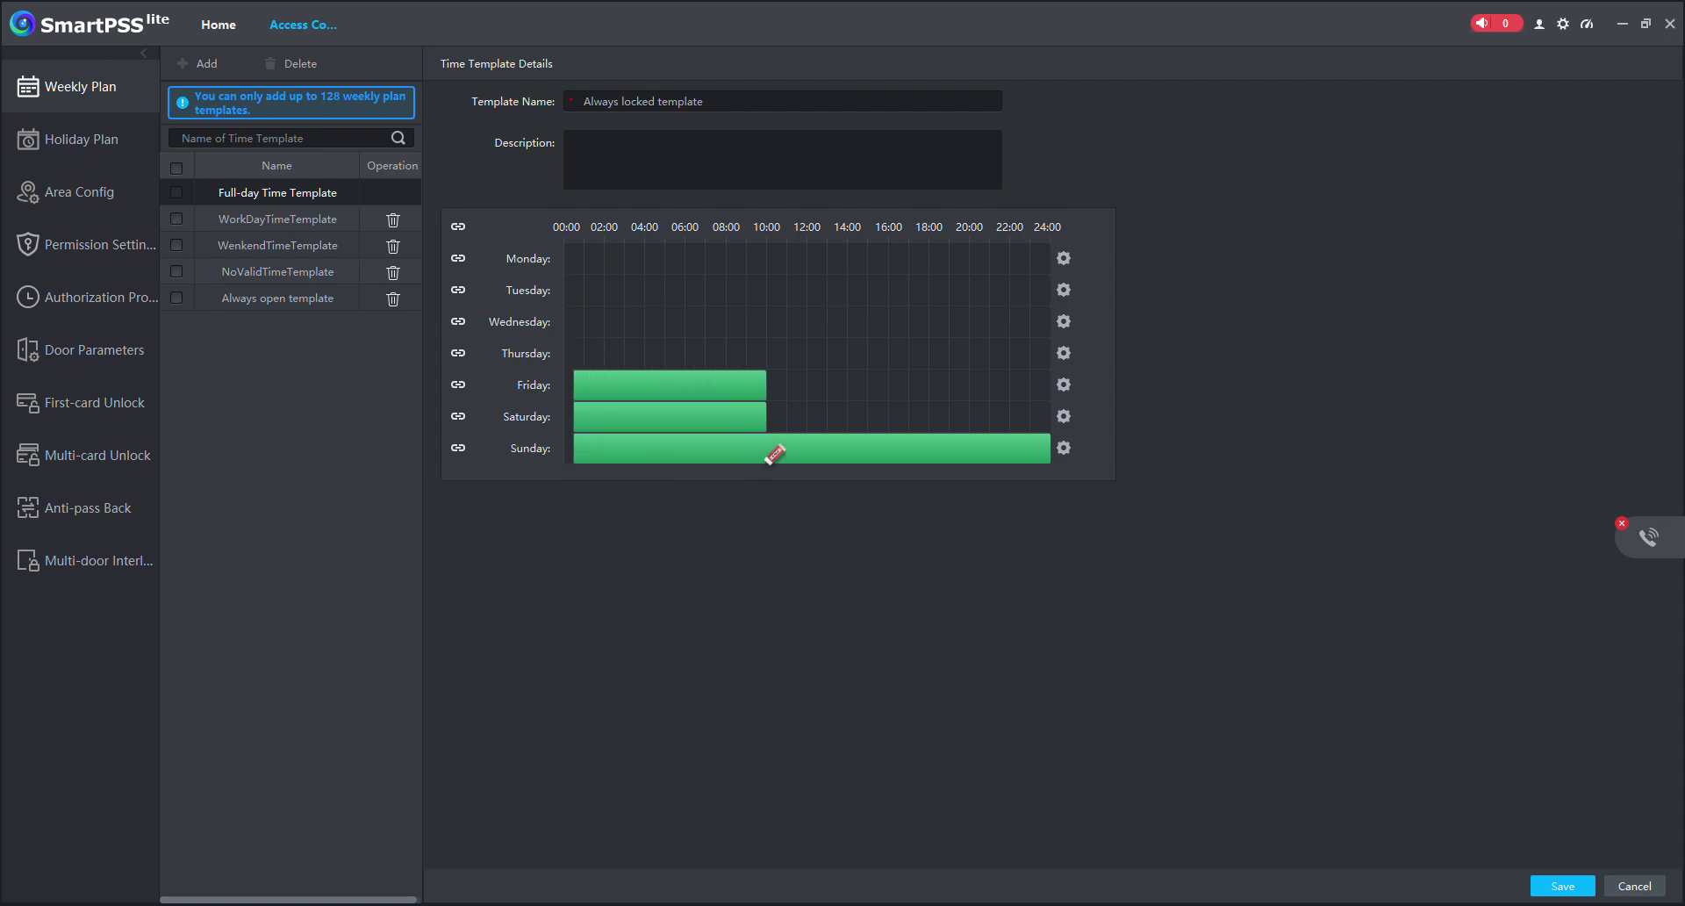
pyautogui.moveTo(591, 387)
pyautogui.mouseDown()
pyautogui.moveTo(819, 390)
pyautogui.moveTo(778, 426)
pyautogui.moveTo(1102, 431)
pyautogui.mouseUp()
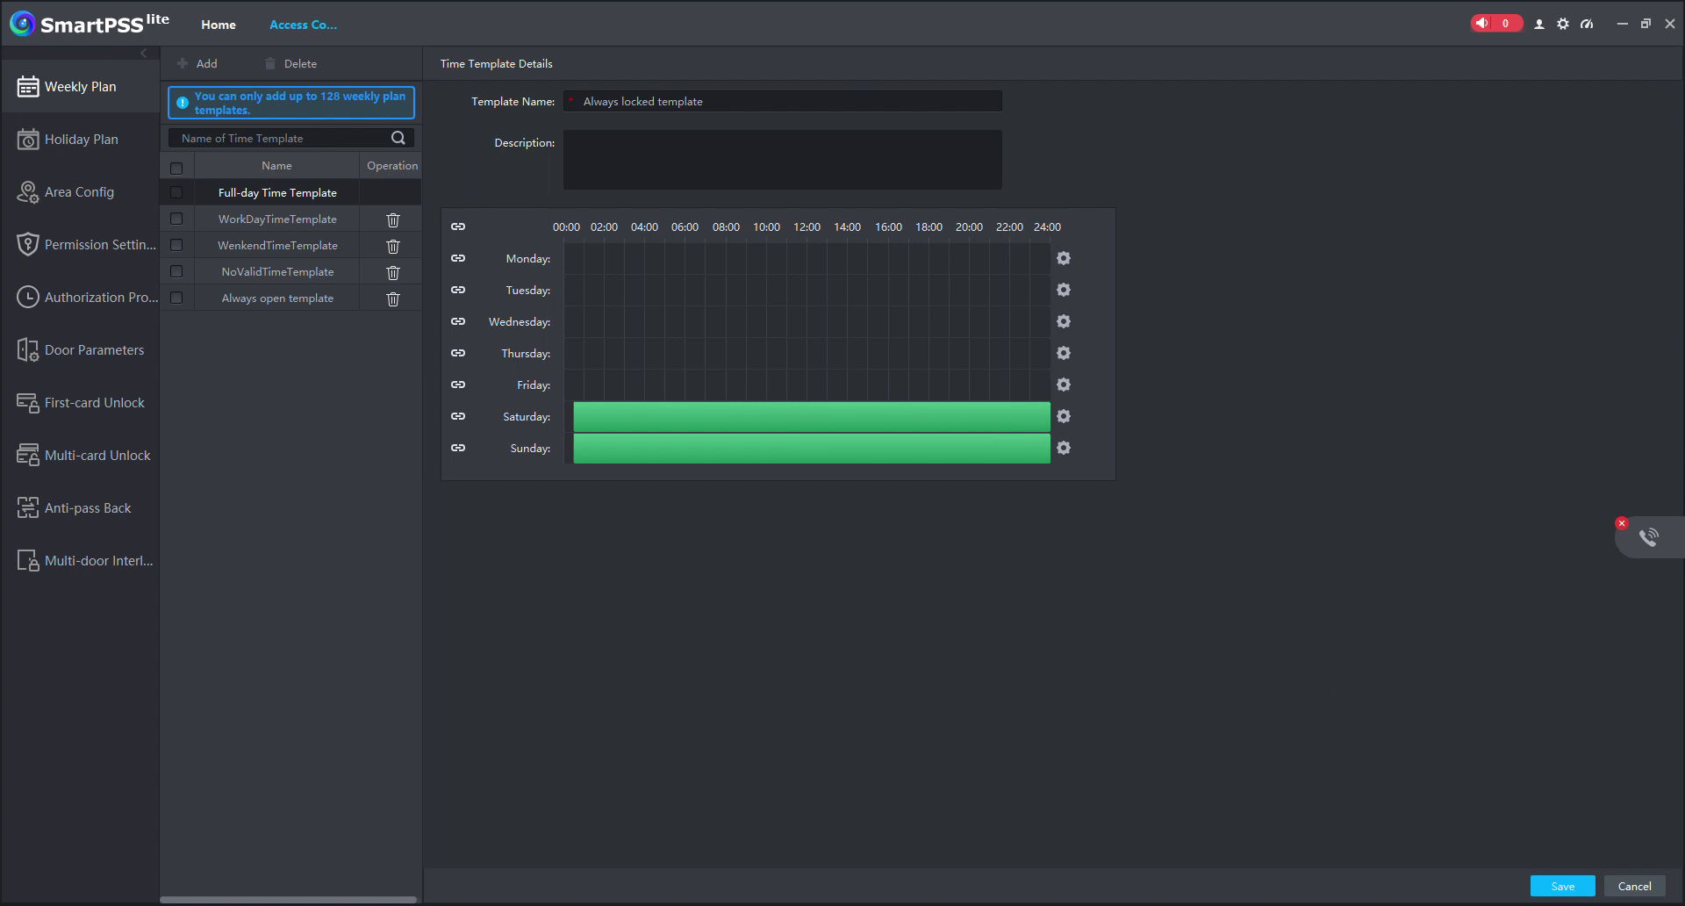
# Step: Save Always locked template and make it ASI2212J-PW Door 1's always-closed plan
pyautogui.click(1562, 885)
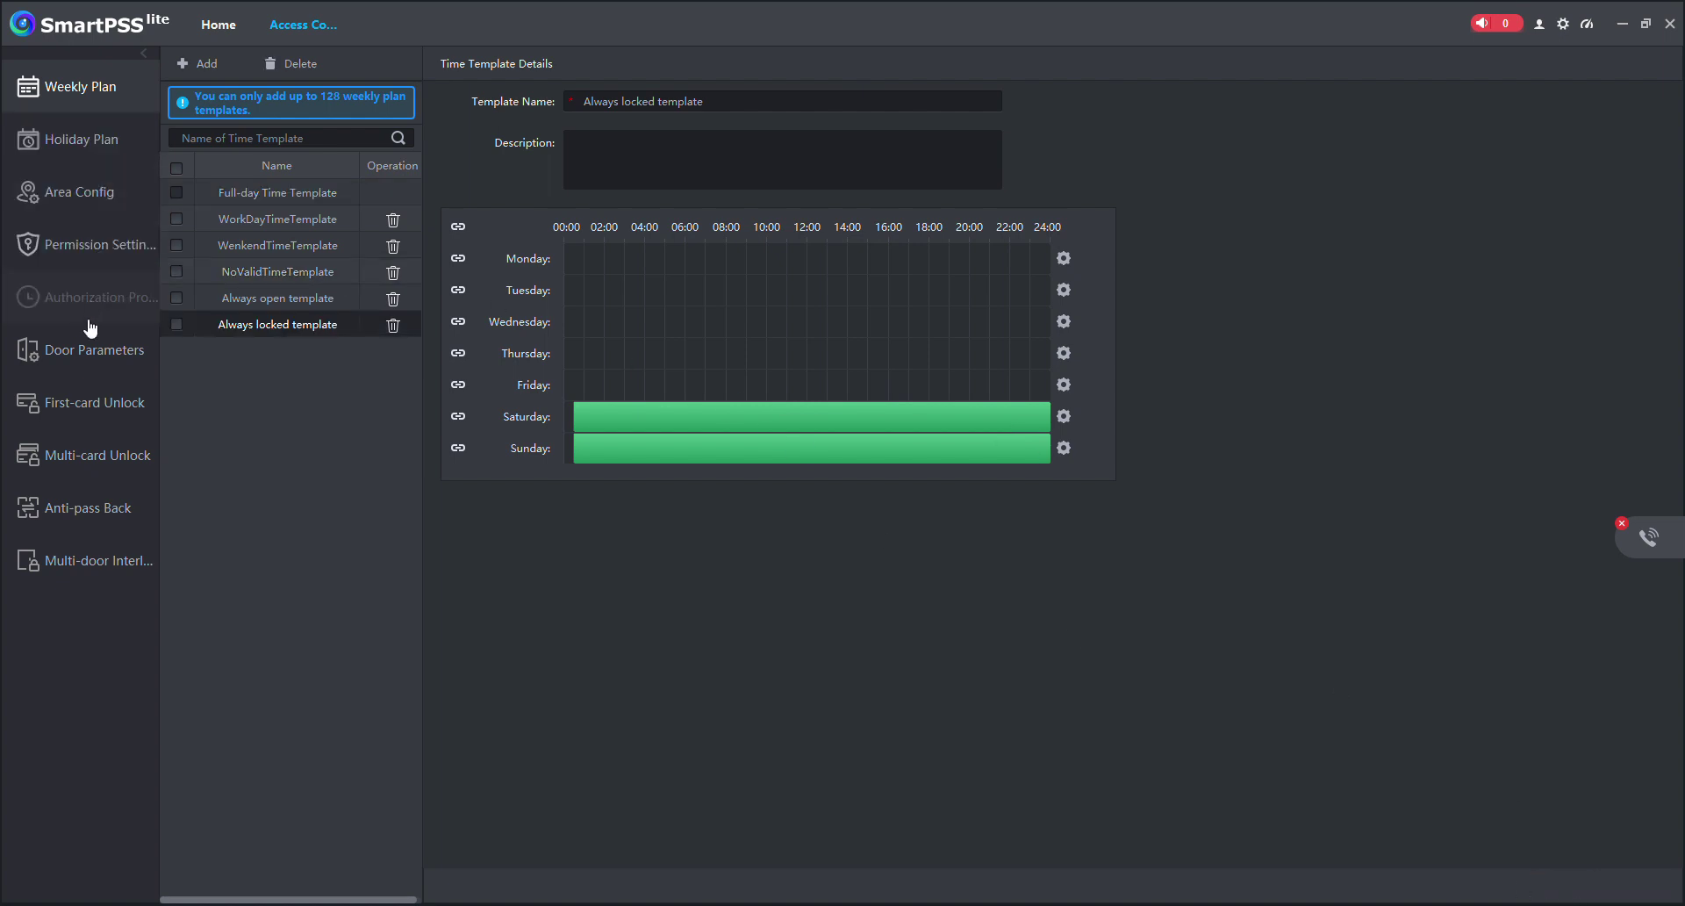
pyautogui.click(75, 353)
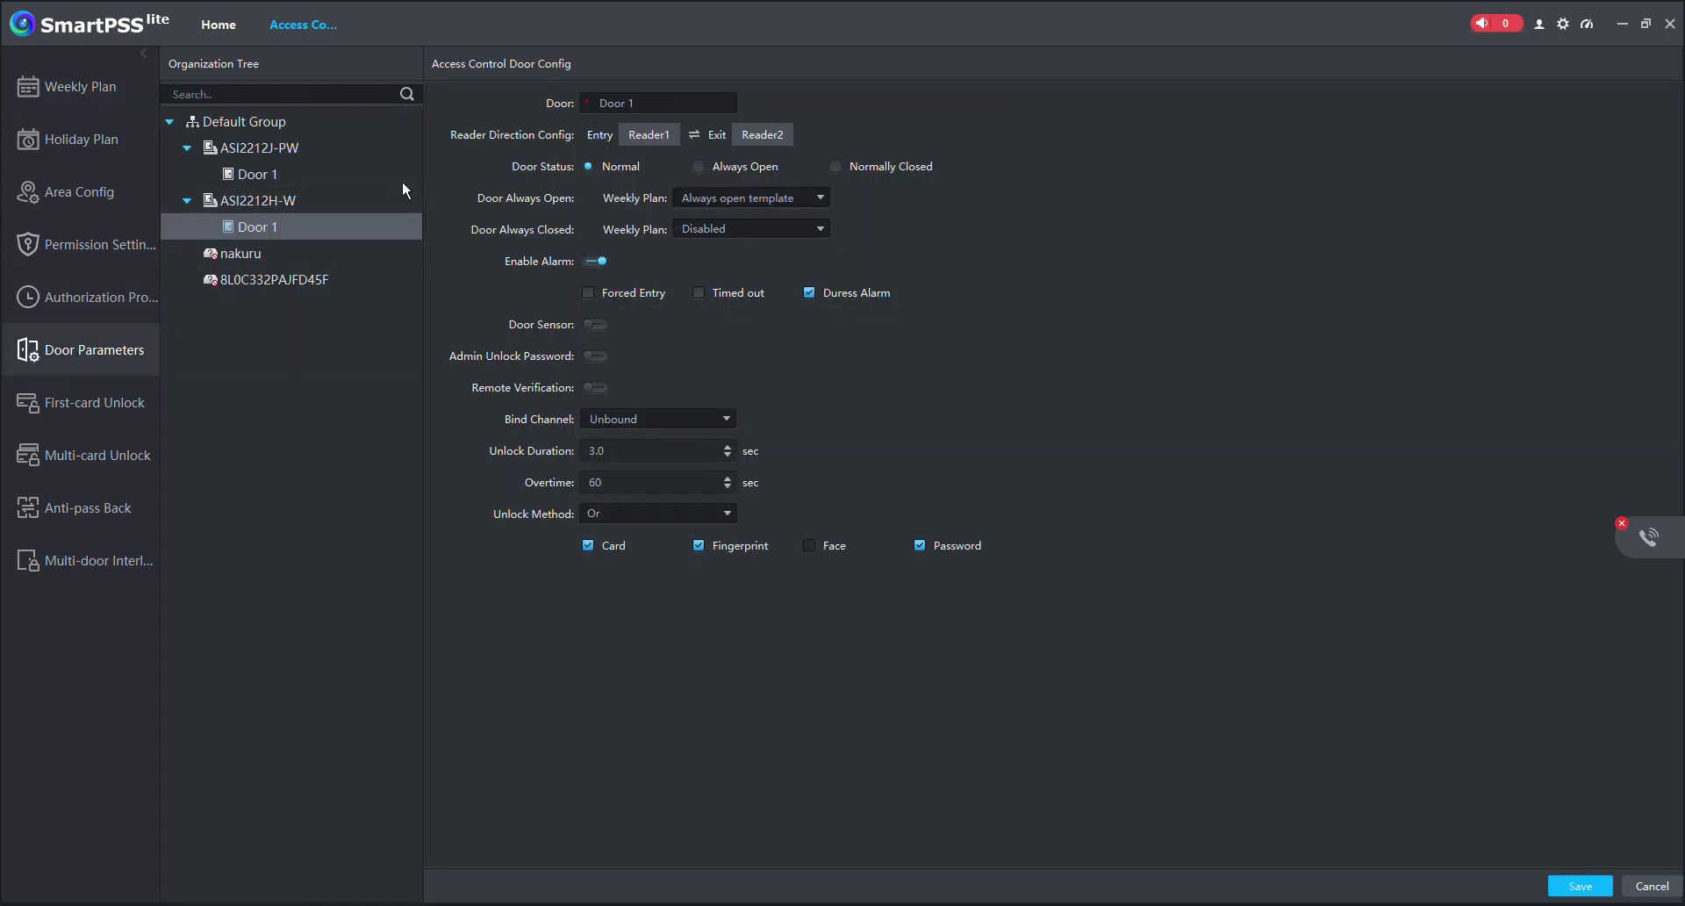
pyautogui.click(304, 173)
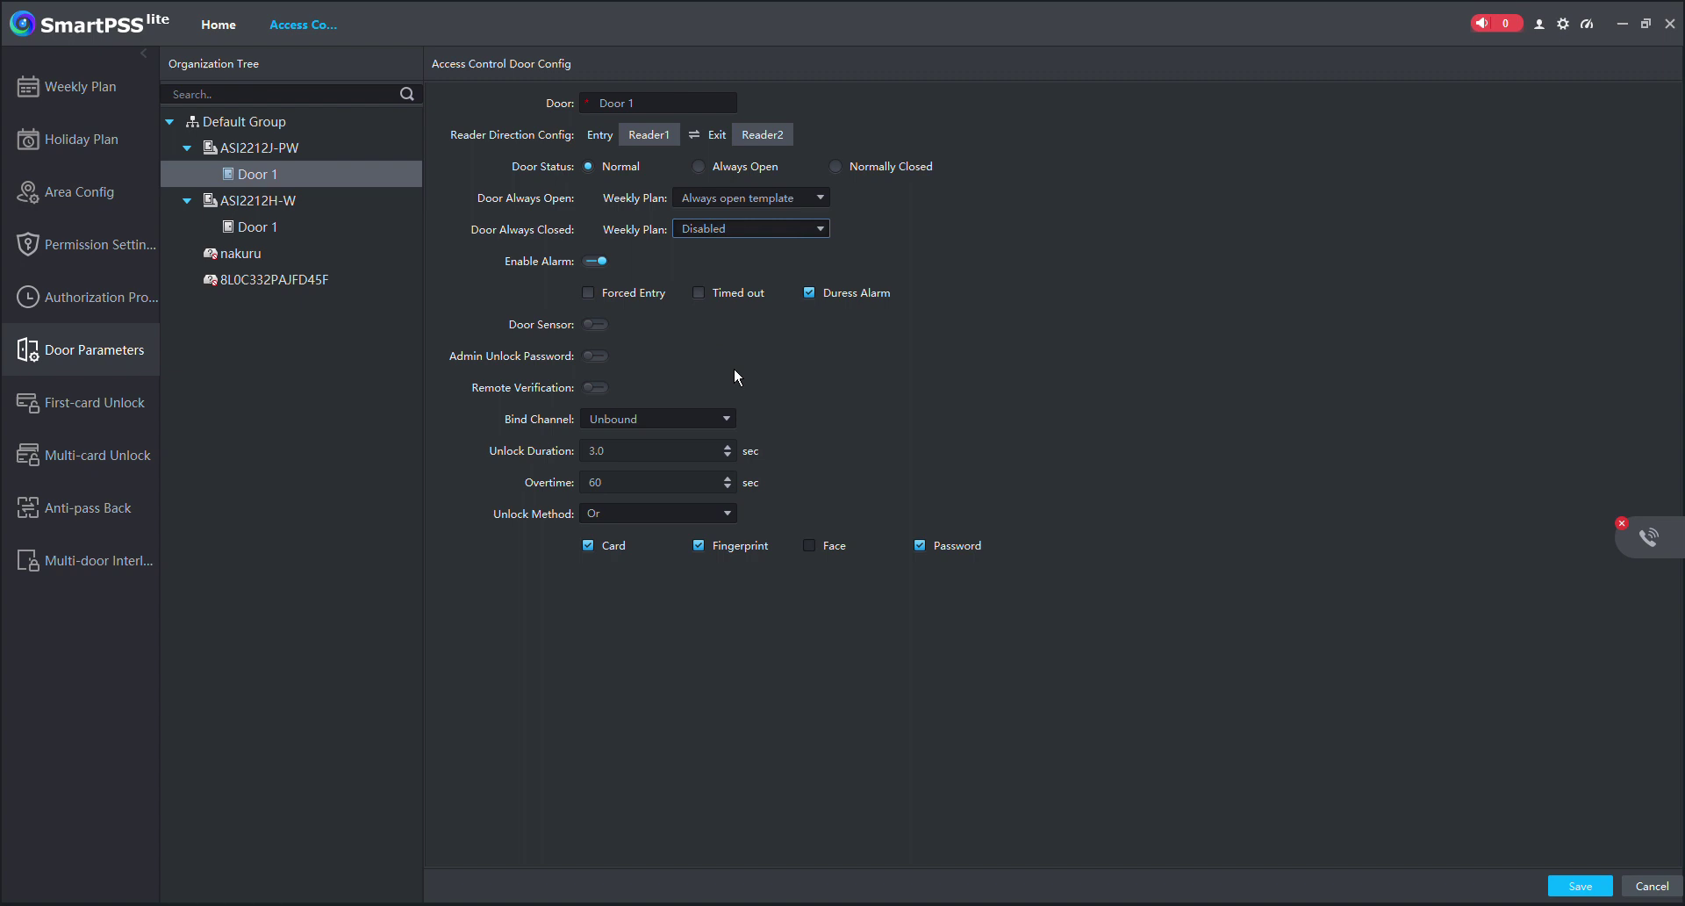
pyautogui.press('Down')
pyautogui.click(1580, 886)
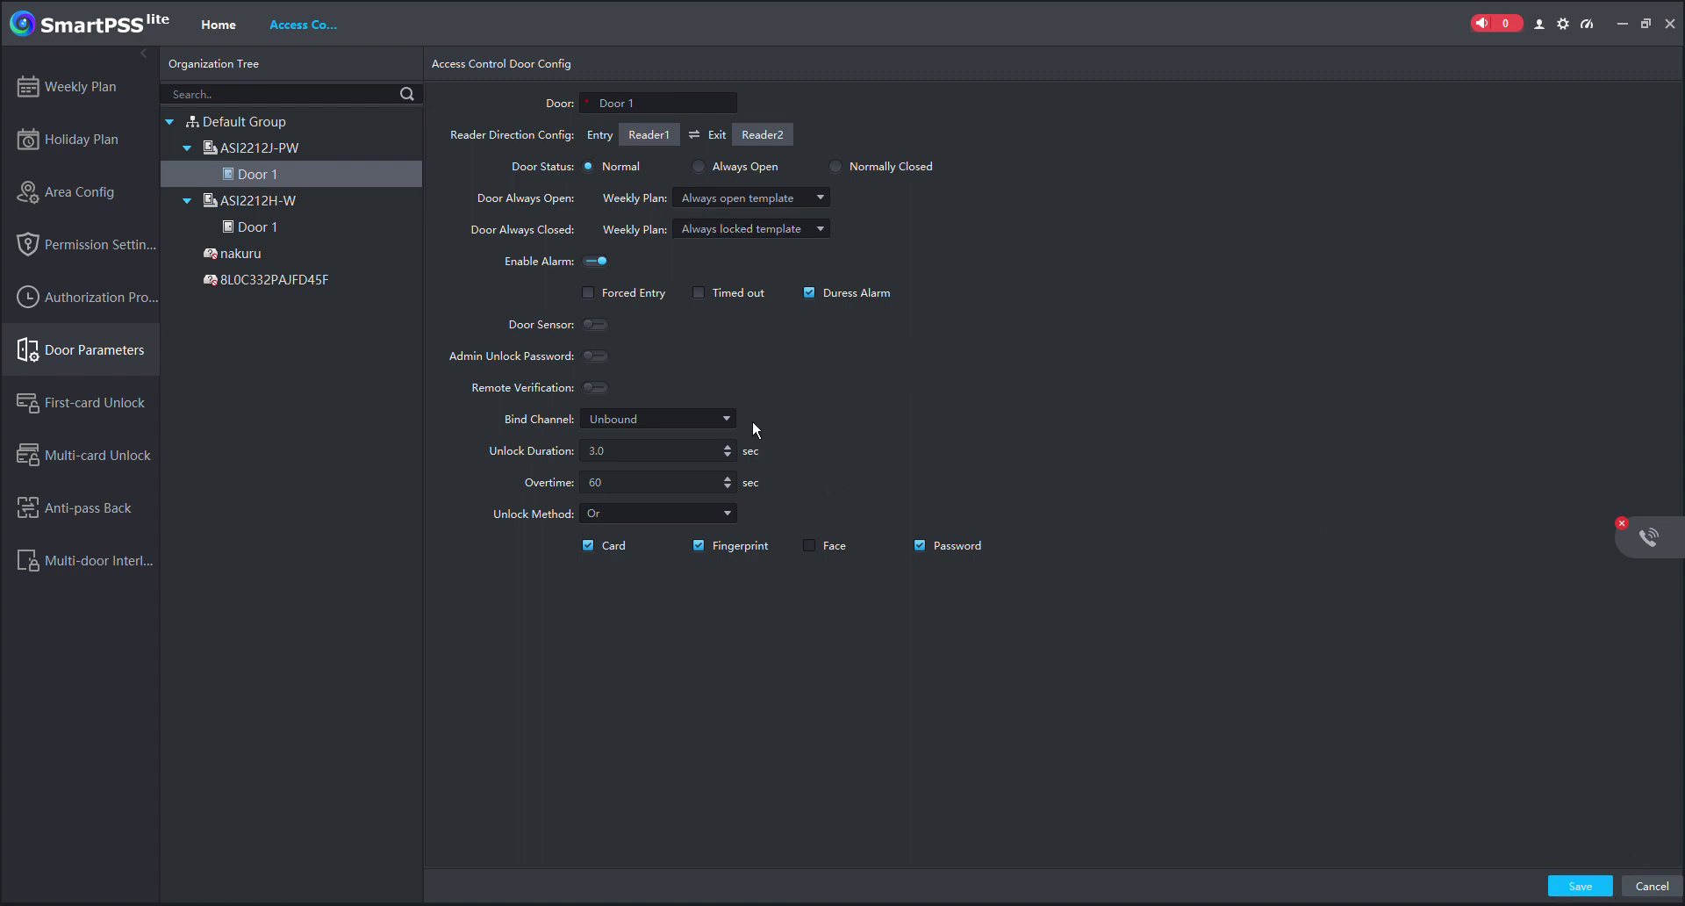
# Step: Make Always locked template ASI2212H-W Door 1's always-closed plan and save
pyautogui.click(260, 228)
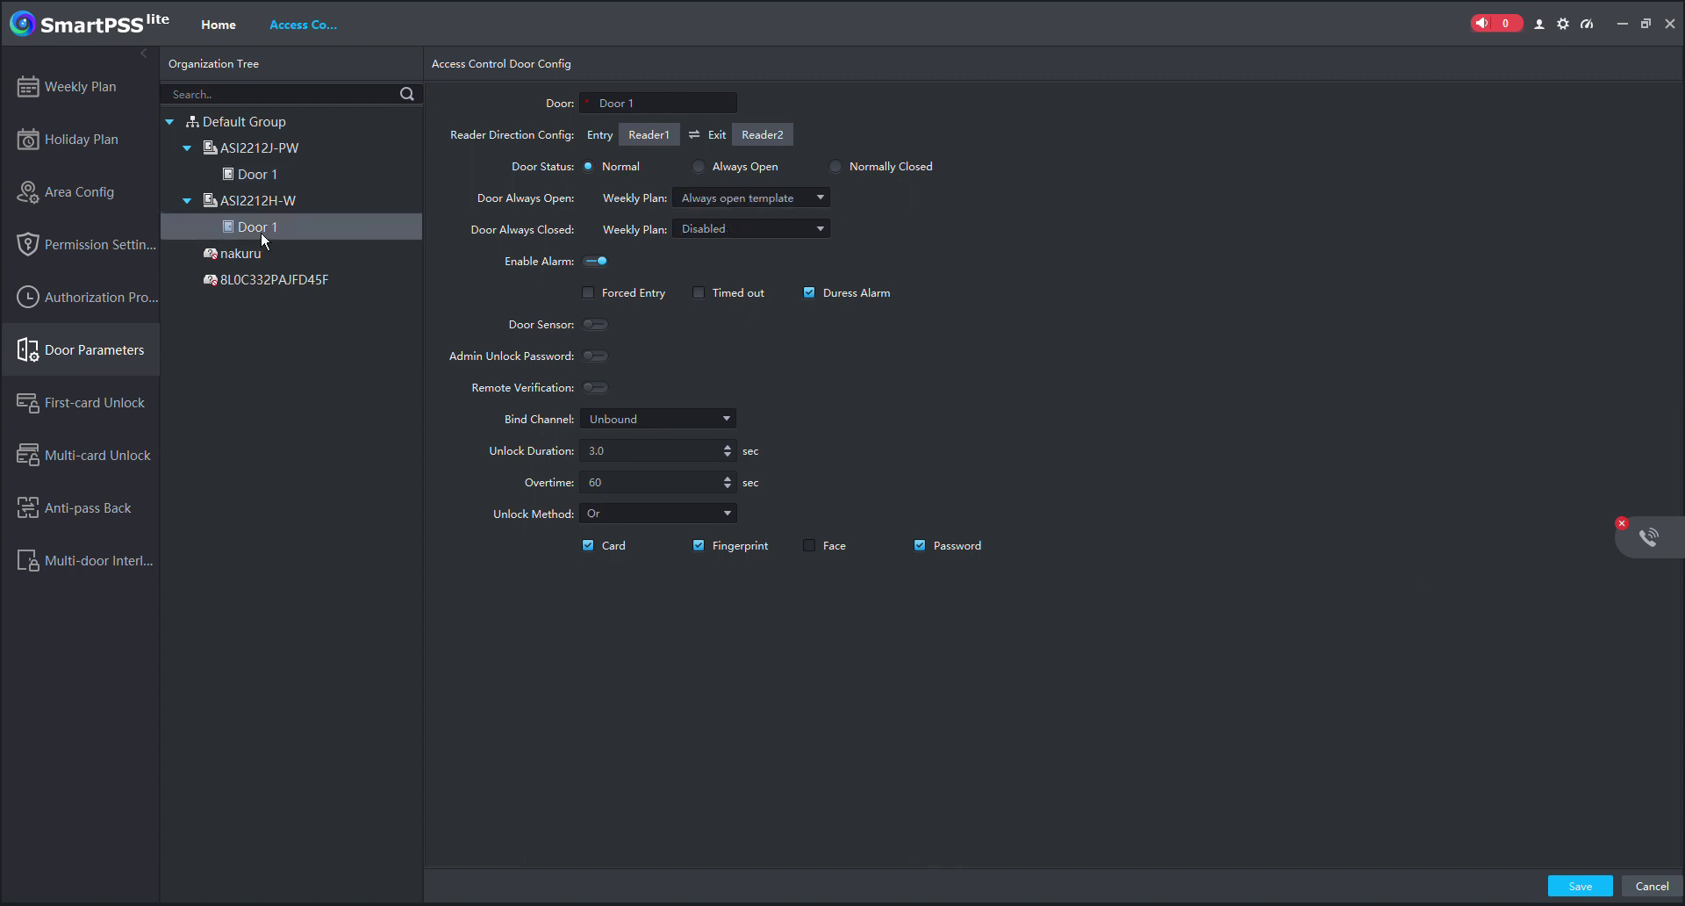
pyautogui.click(731, 384)
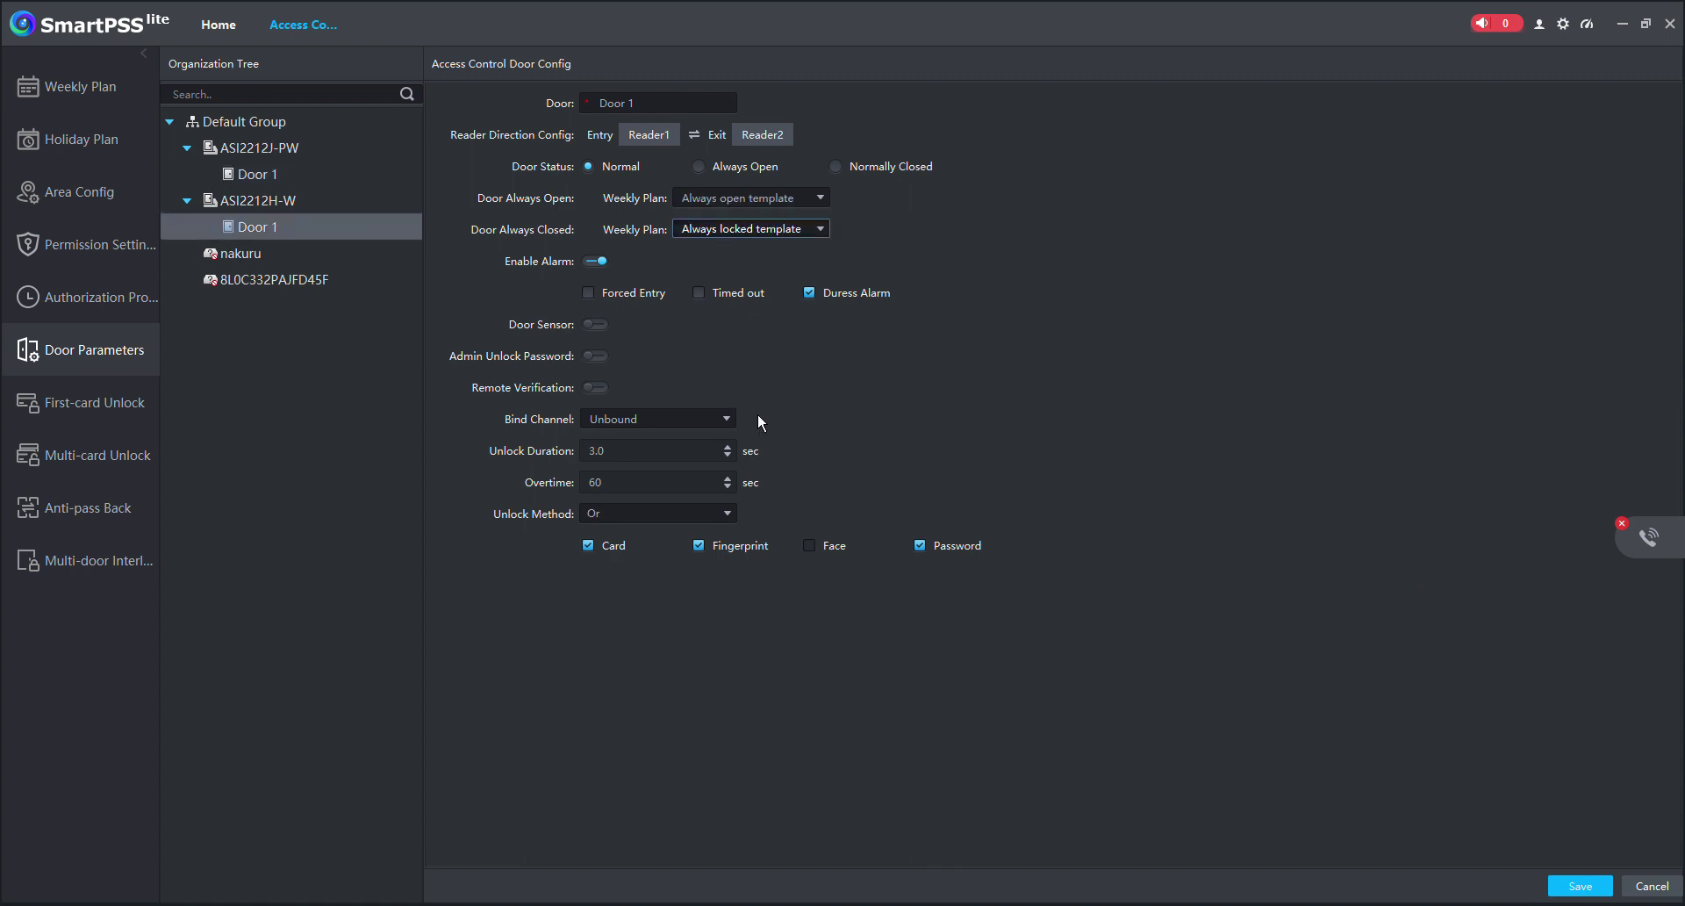
pyautogui.click(1580, 886)
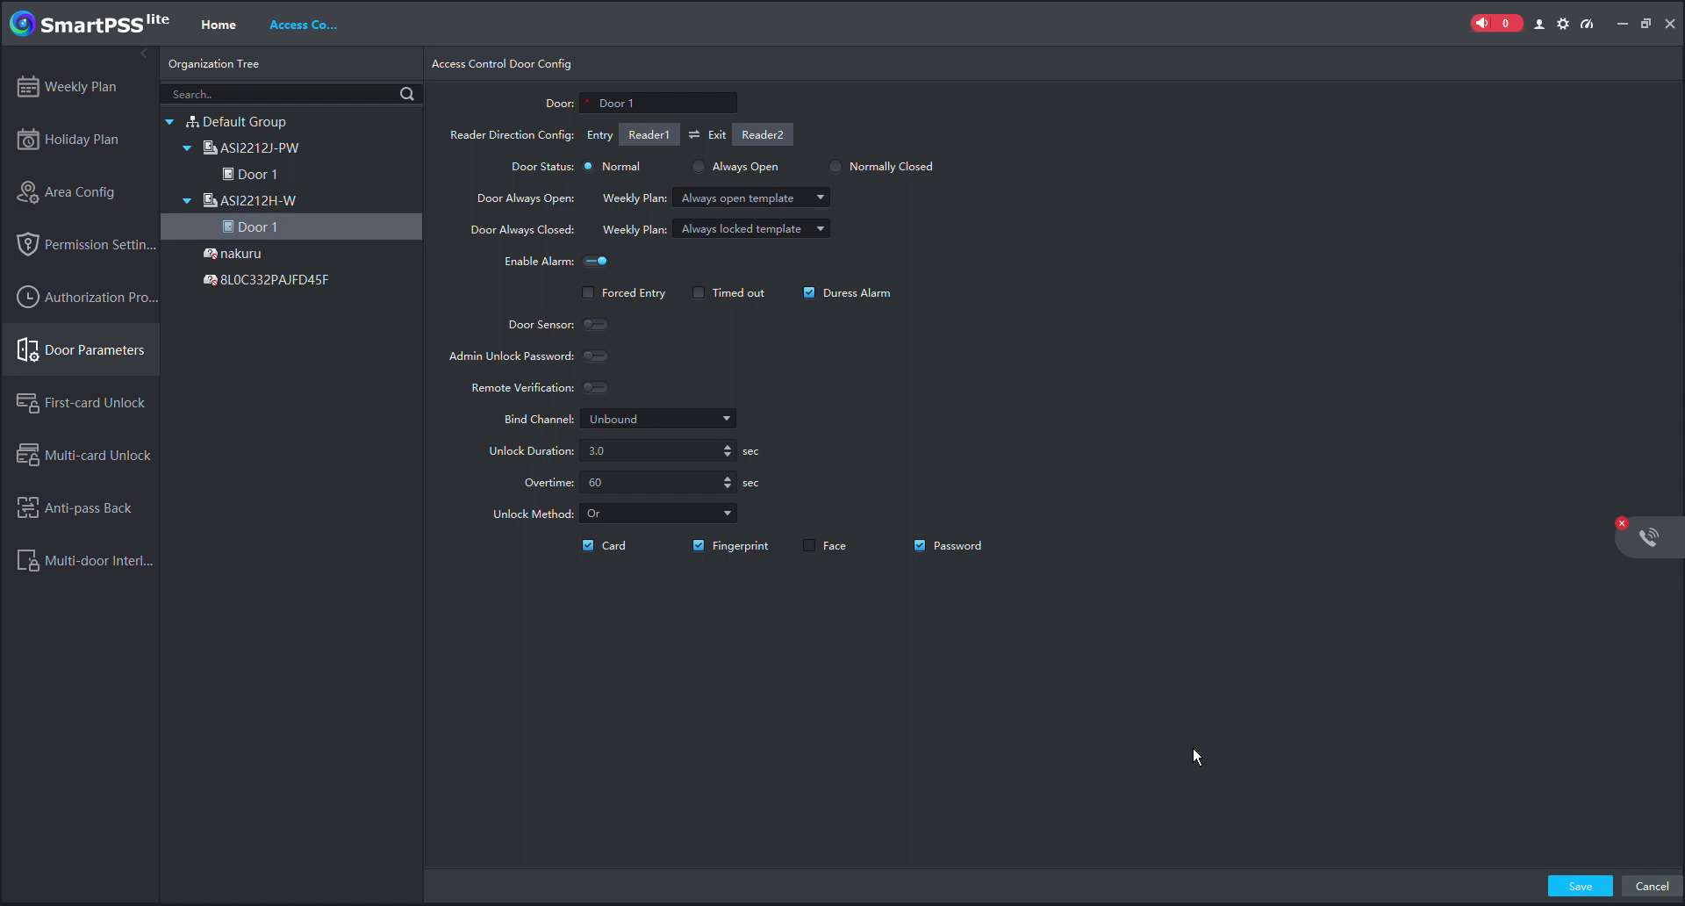